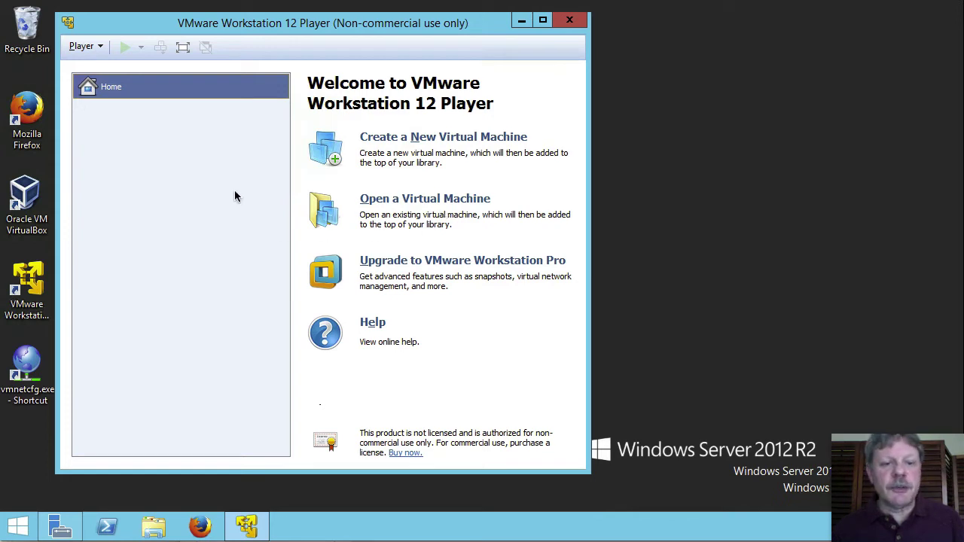
Start a new virtual machine installing from CentOS-7-x86_64-DVD-1511.iso, detected as CentOS 64-bit.
click(464, 143)
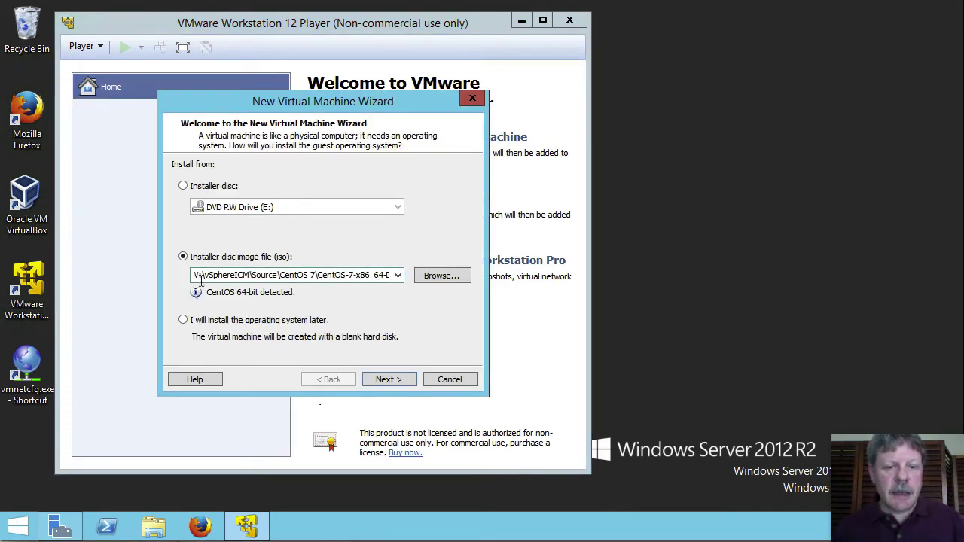
click(450, 272)
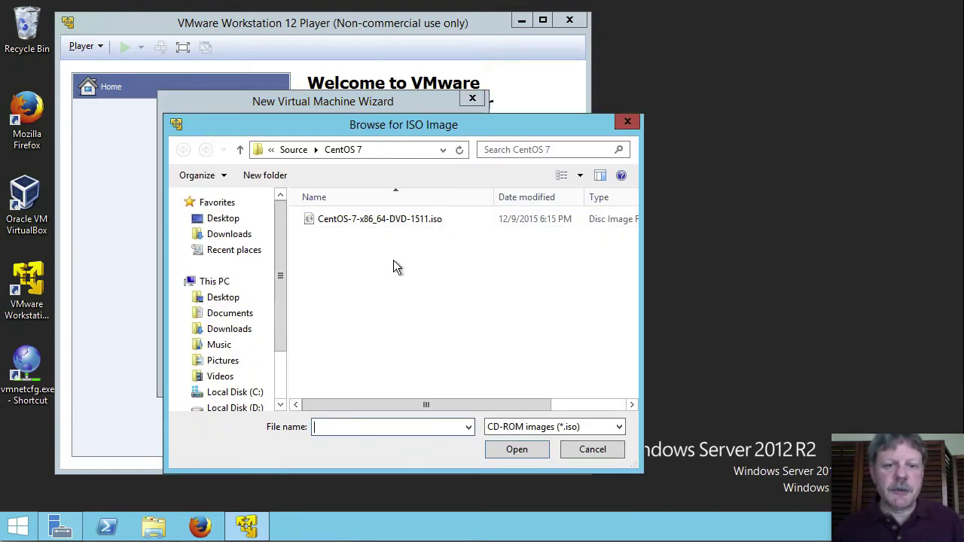
click(308, 223)
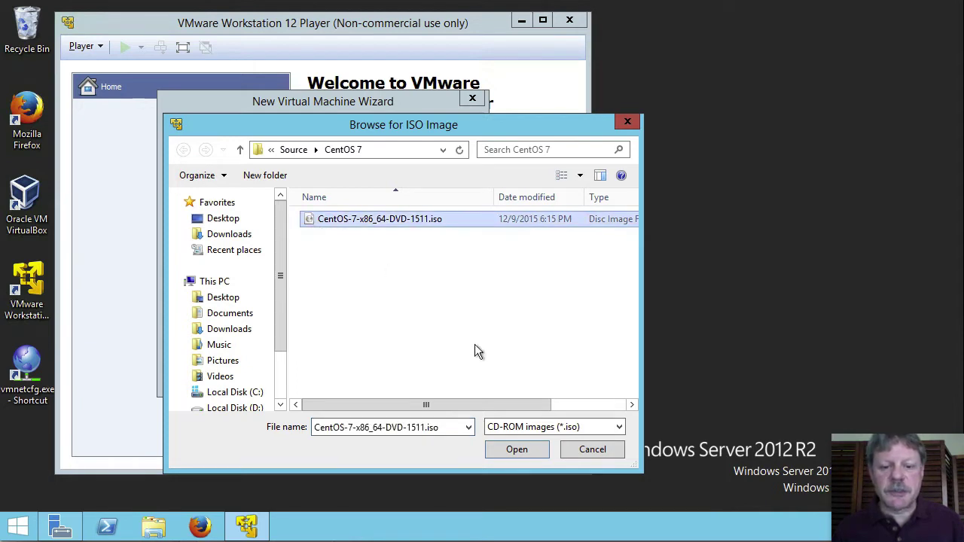
click(522, 450)
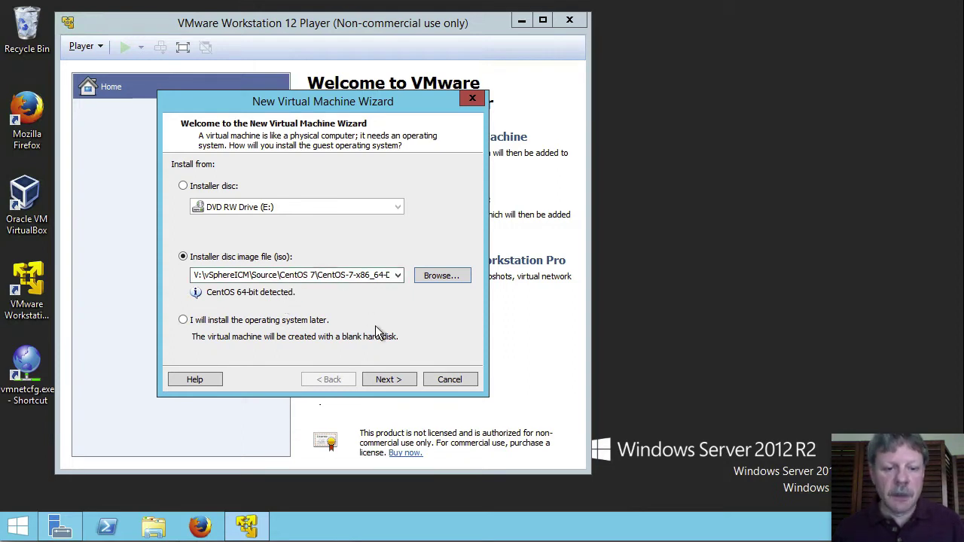
click(386, 379)
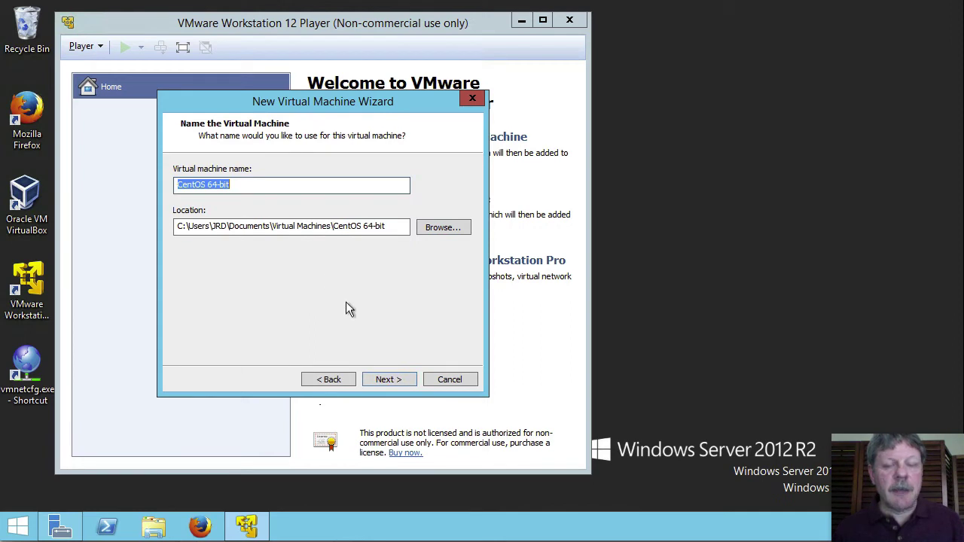
Name the machine KW-Linux01 and pick V:\INFO2270\Class Demo as its storage folder.
text(KW)
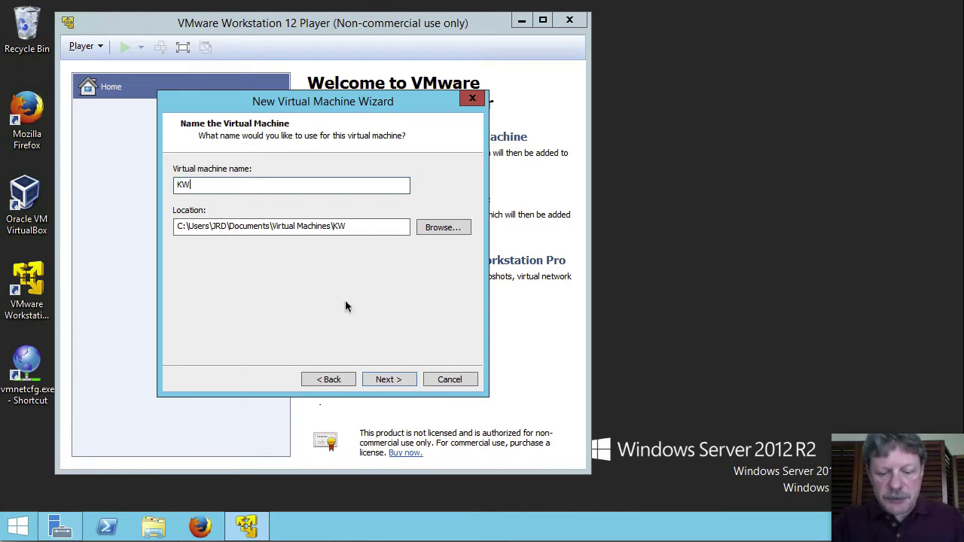
text(-Linux01)
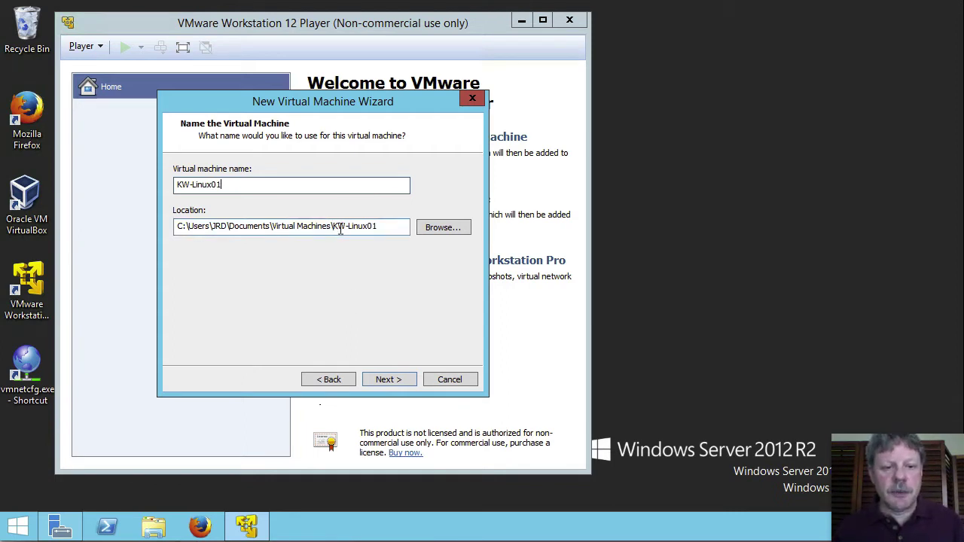
click(443, 227)
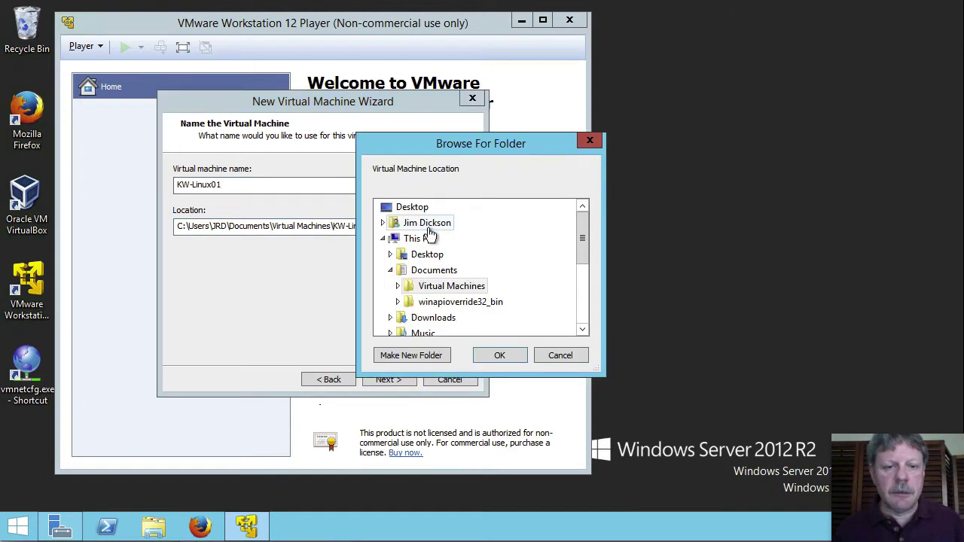
click(584, 318)
double_click(443, 320)
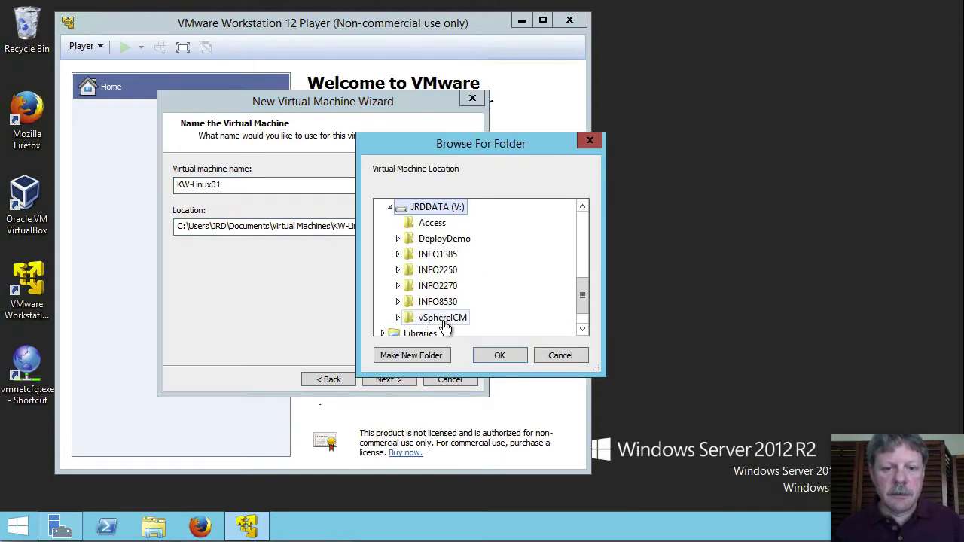
double_click(415, 287)
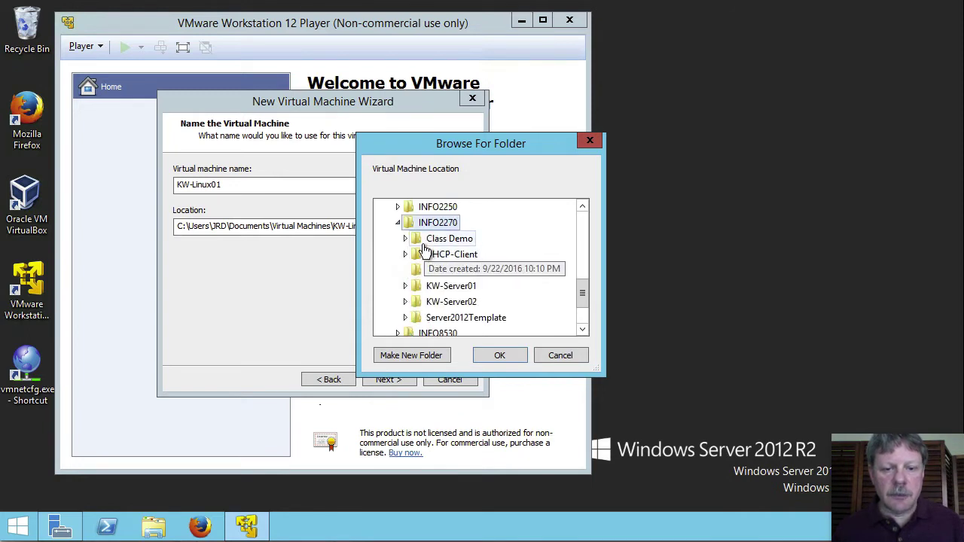
double_click(423, 245)
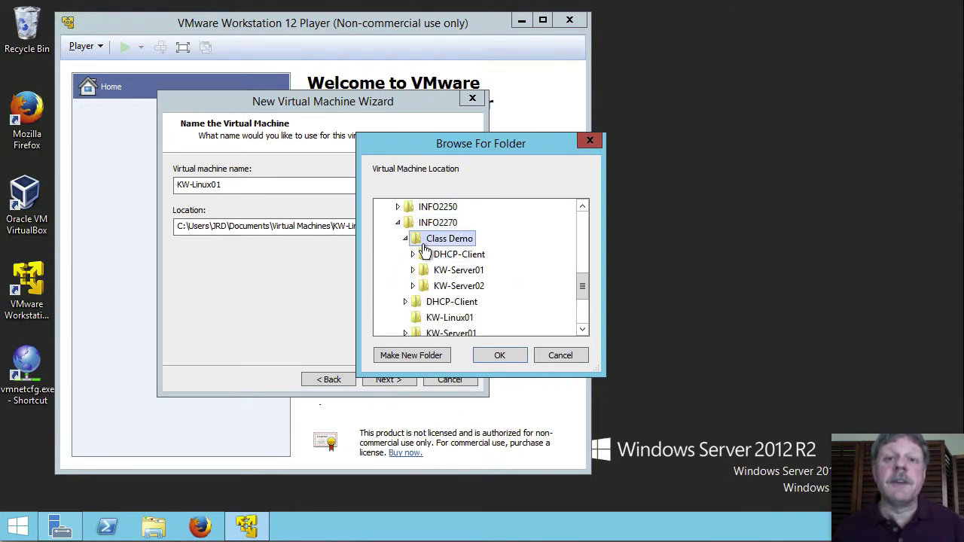
click(493, 357)
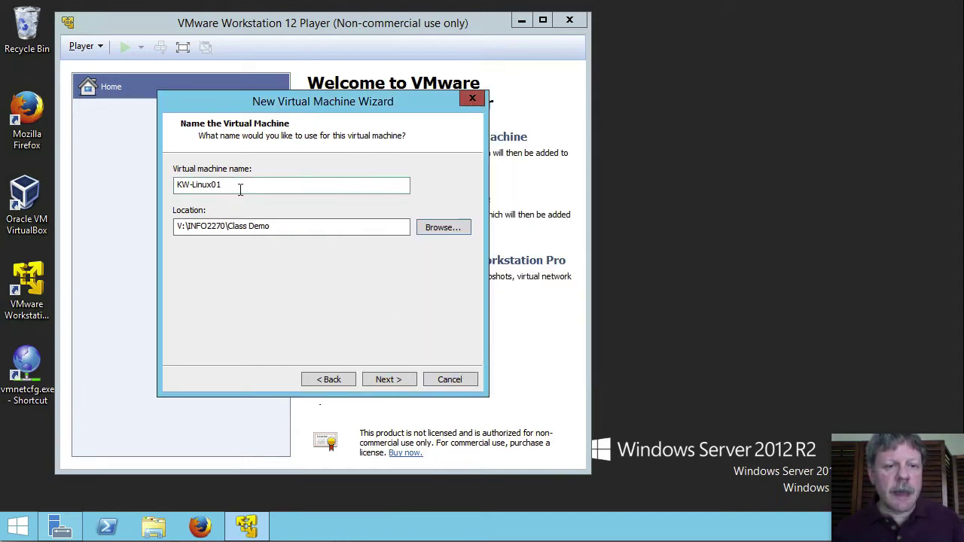
Append \KW-Linux01 to the location path, giving V:\INFO2270\Class Demo\KW-Linux01.
drag(240, 189, 113, 189)
key(ctrl+c)
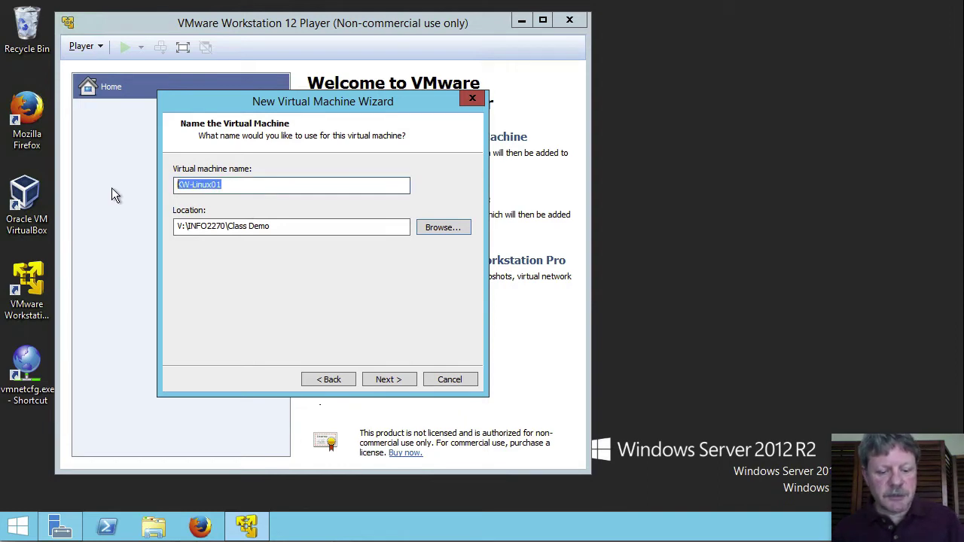
click(298, 233)
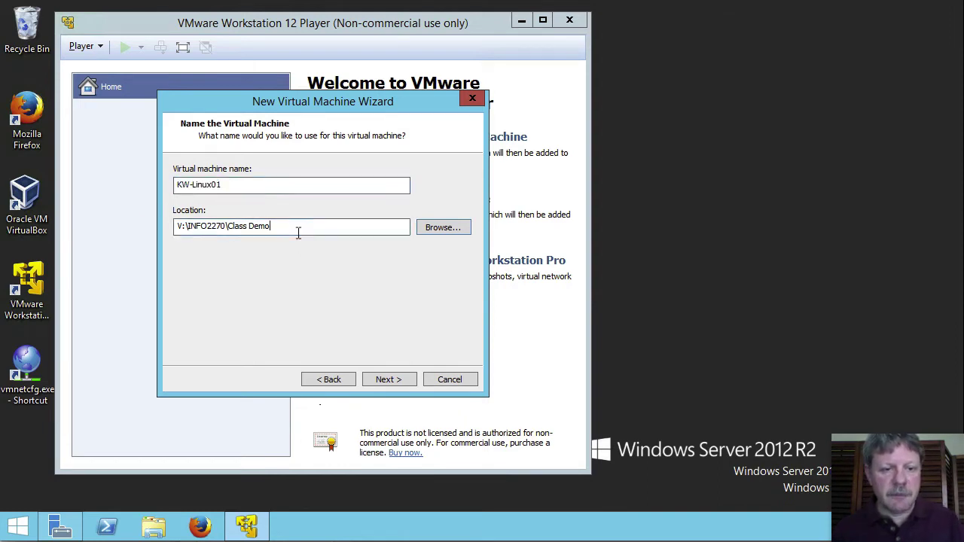
text(\)
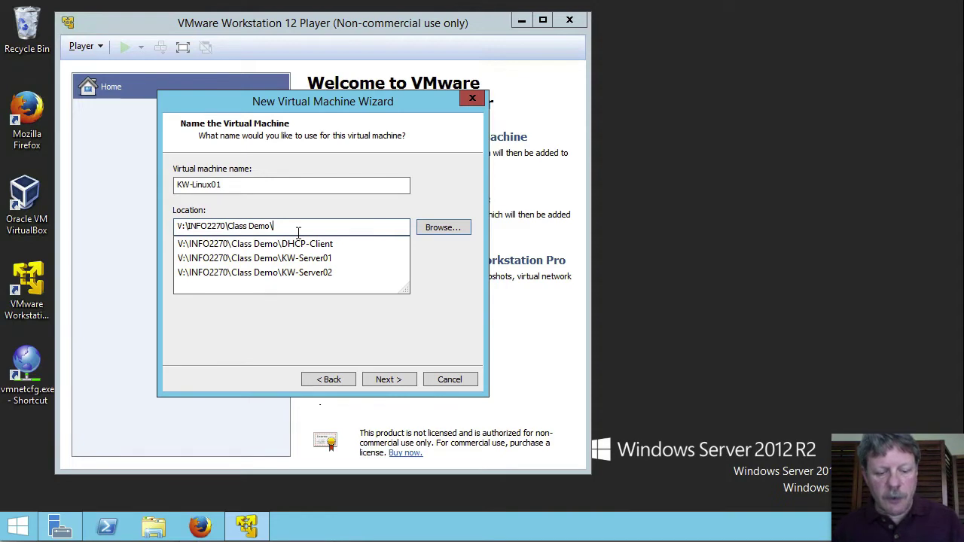
key(ctrl+v)
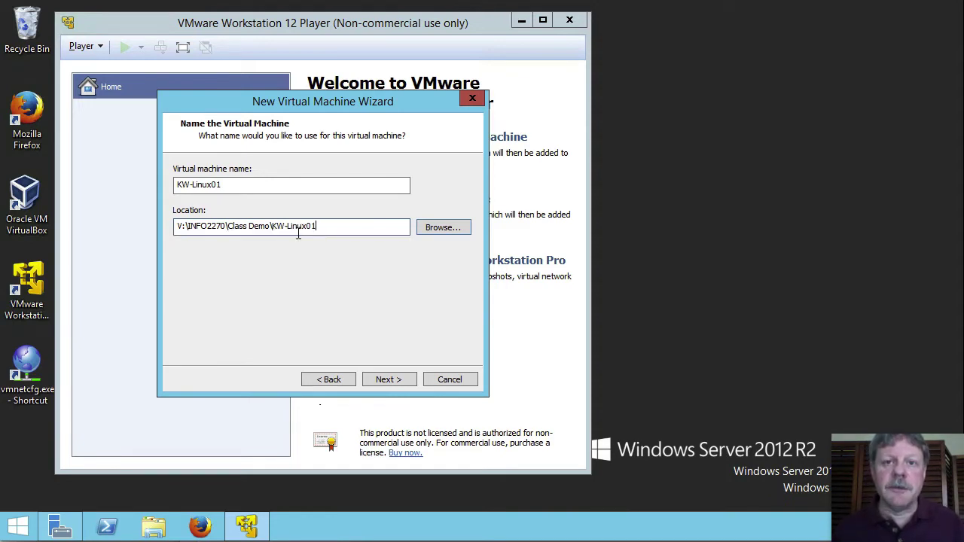
click(384, 379)
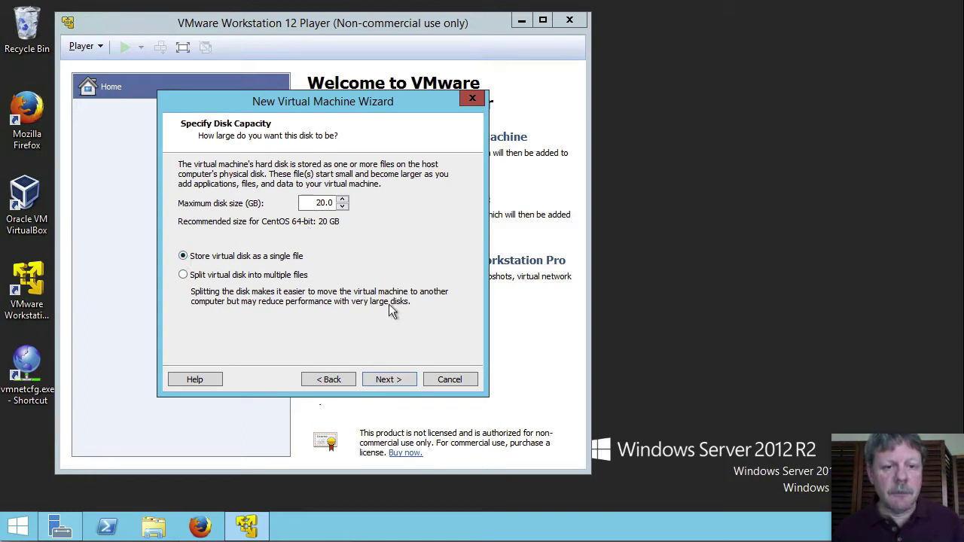
Keep the 20 GB single-file disk and finish without powering the machine on.
click(390, 381)
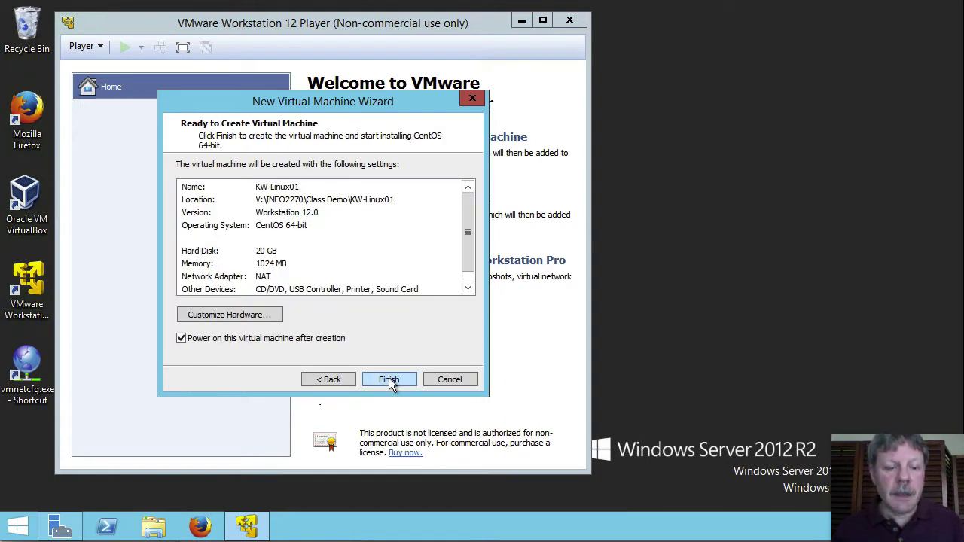
click(265, 339)
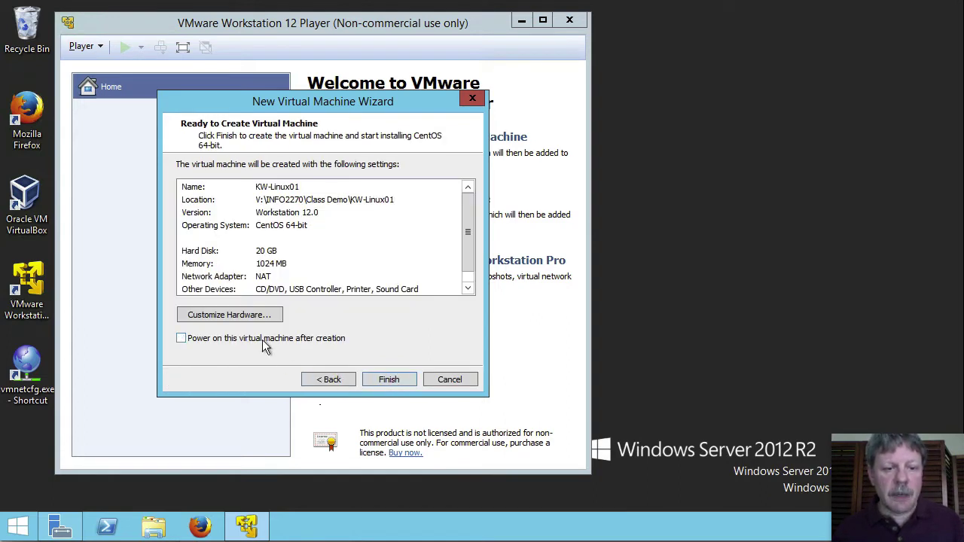
click(390, 379)
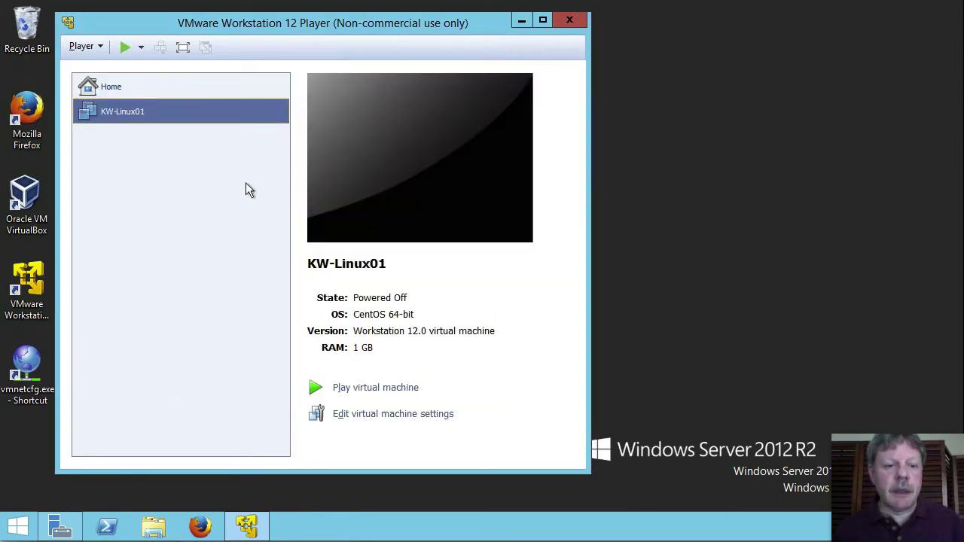
Remove the virtual printer from KW-Linux01's hardware and power the machine on.
click(397, 415)
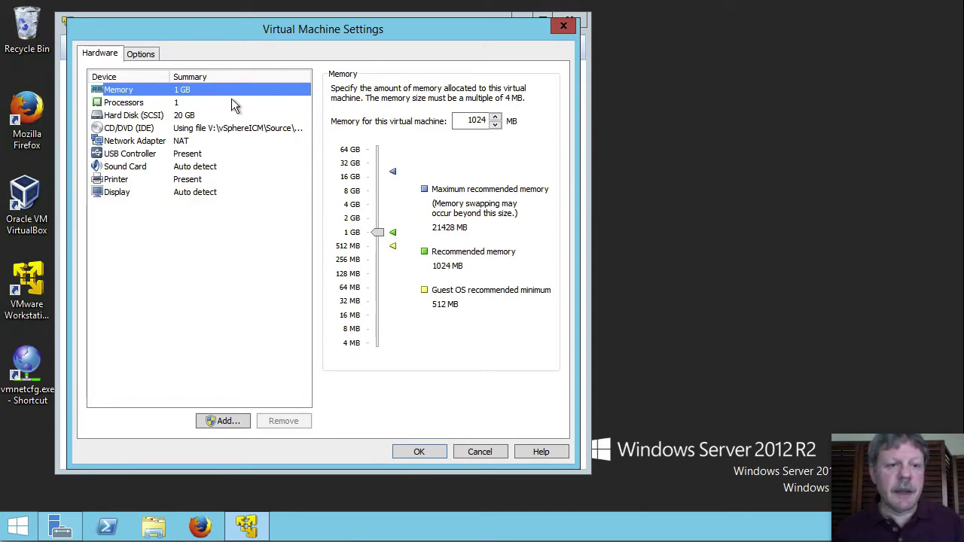
click(115, 181)
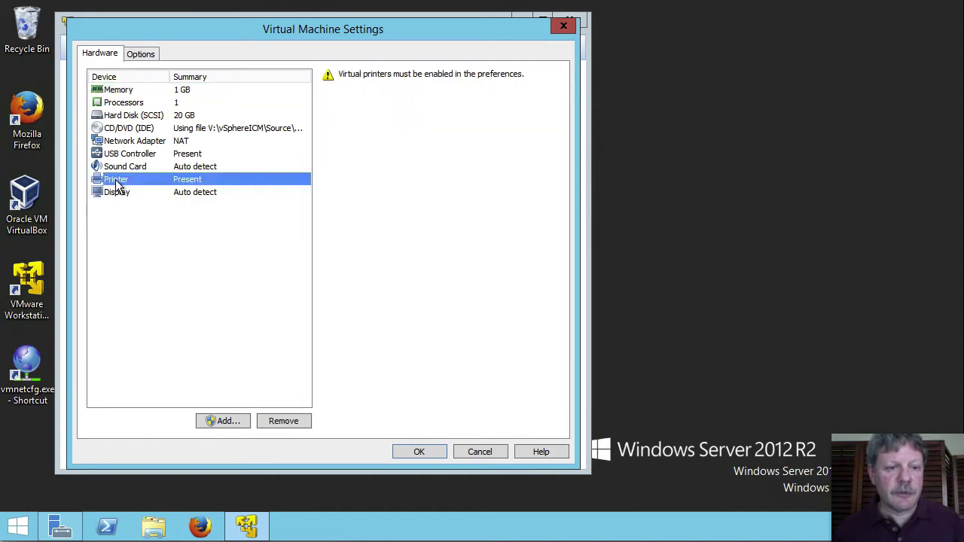
click(278, 421)
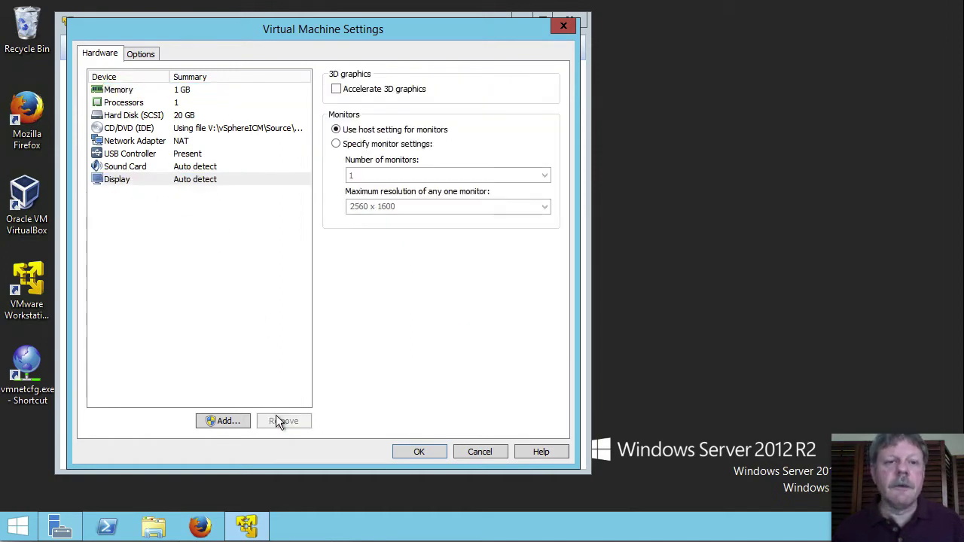
click(431, 450)
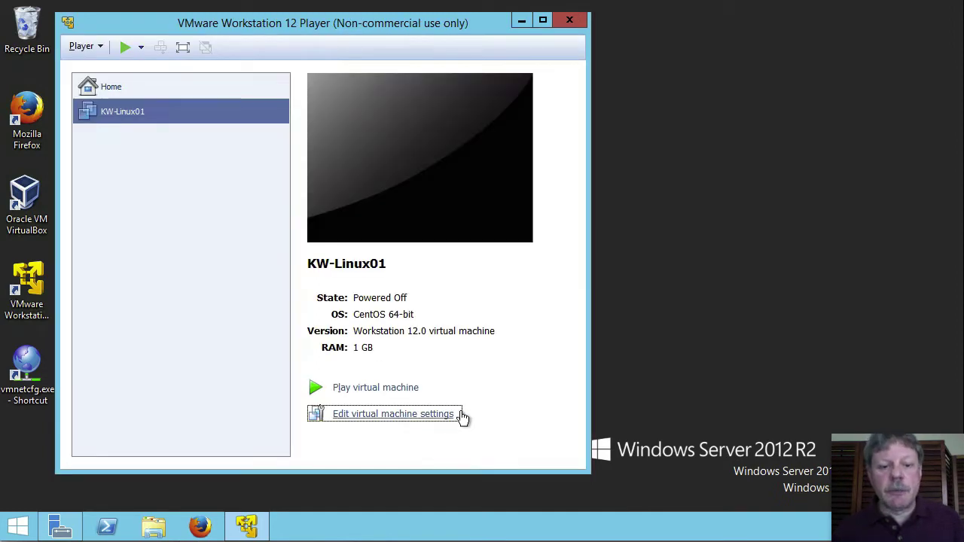
click(404, 388)
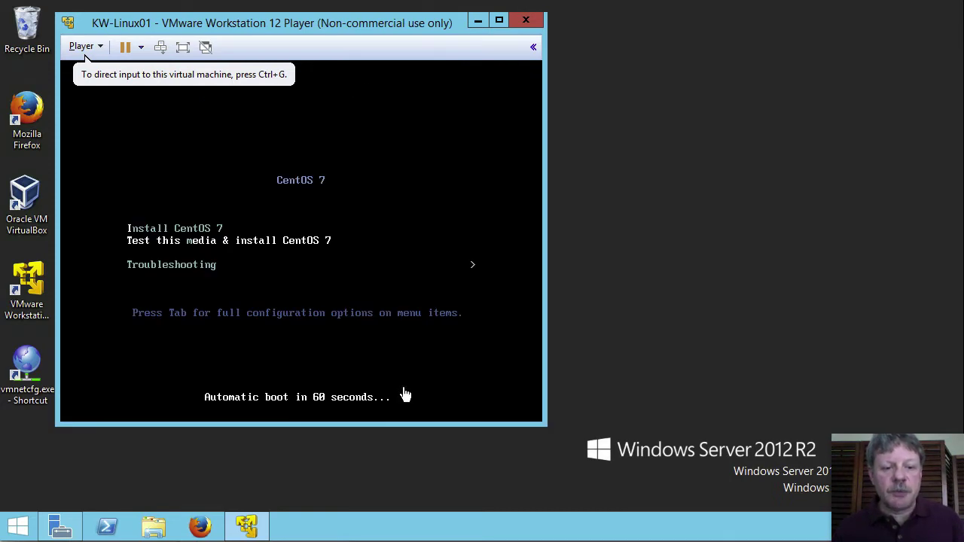
Halt the boot countdown and boot the Install CentOS 7 menu option.
click(505, 316)
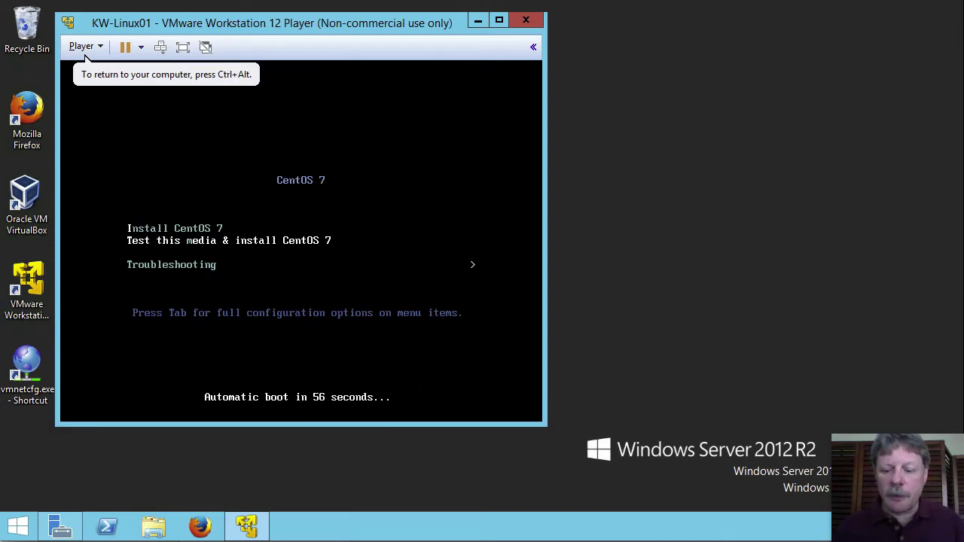
key(Up)
key(Down)
key(Up)
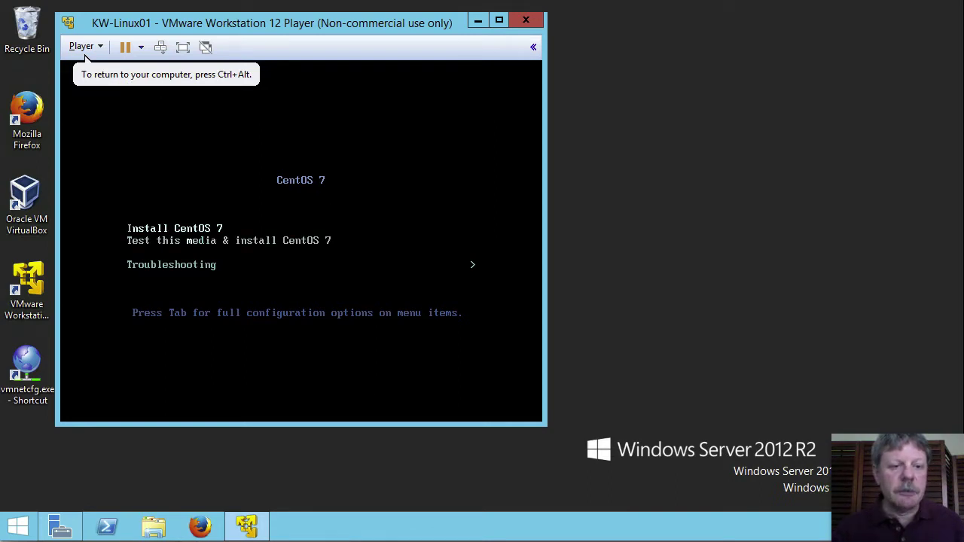
key(Down)
key(Up)
key(Down)
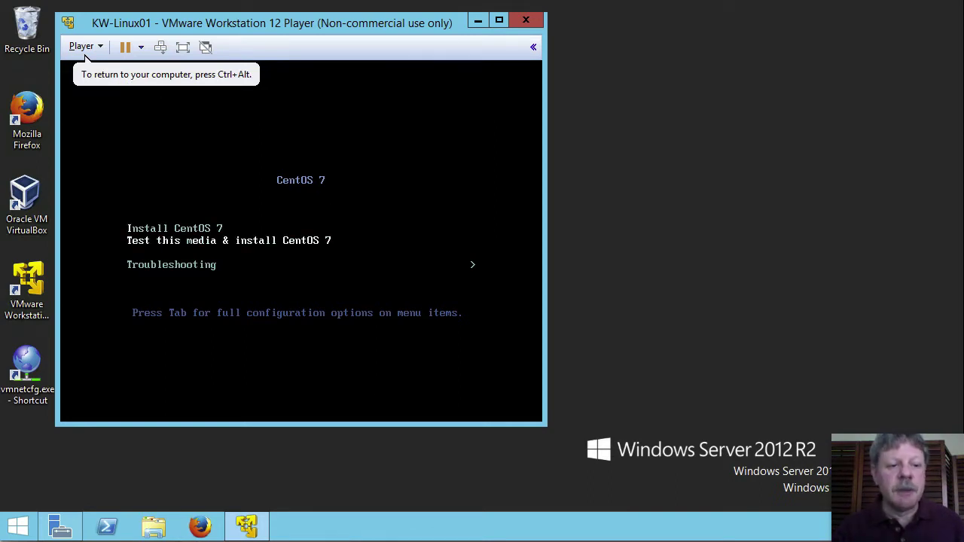
key(Up)
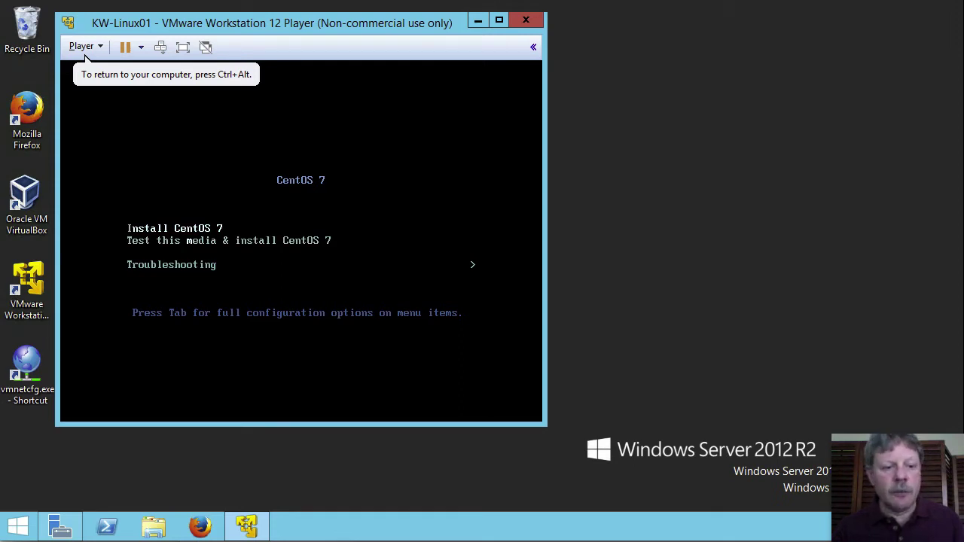
key(Down)
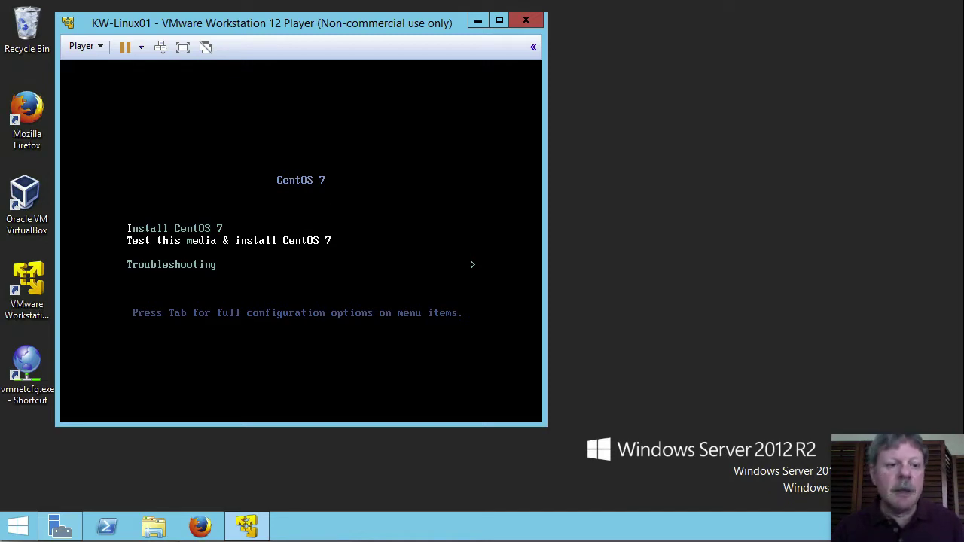
key(Up)
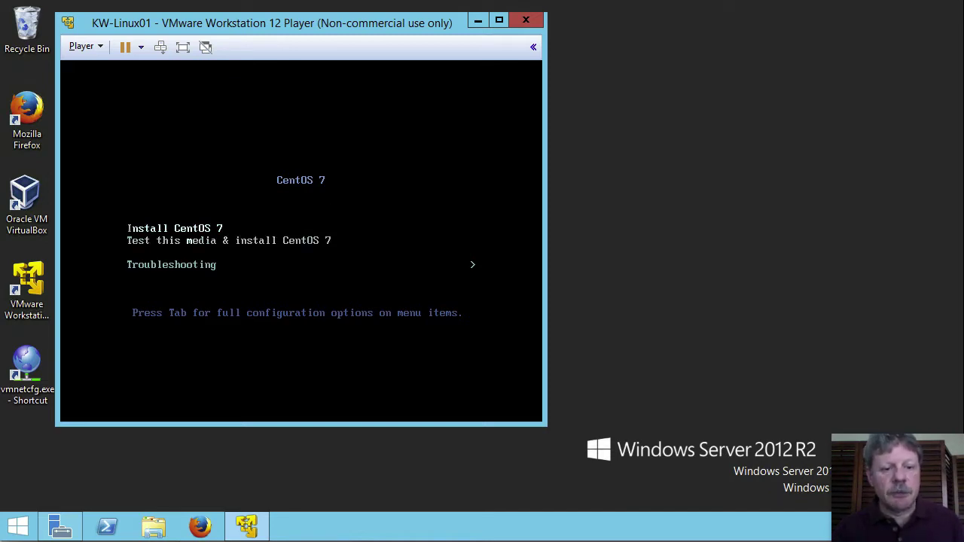
key(Return)
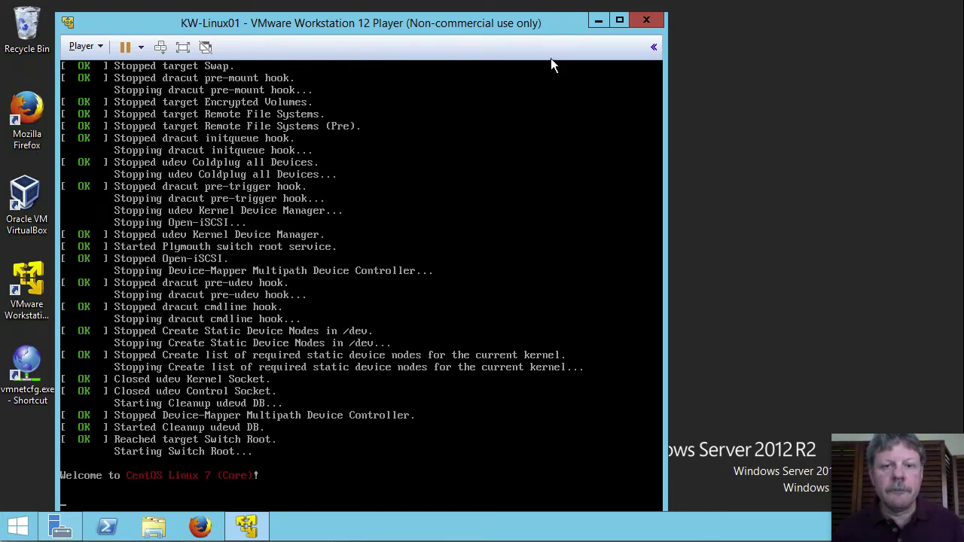
Nudge the VM window slightly up and right while the installer loads.
drag(537, 26, 567, 16)
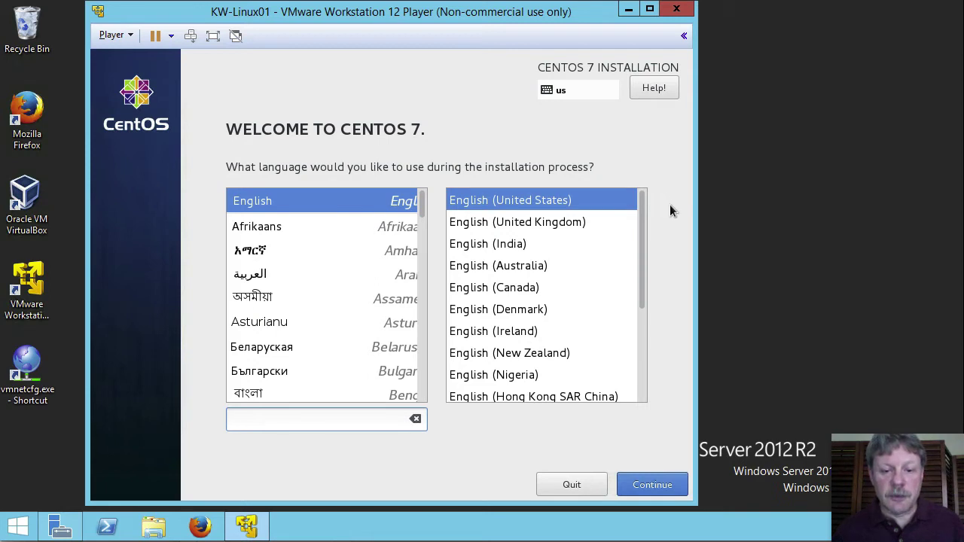
Keep English (United States) as the installation language on the welcome screen.
click(639, 477)
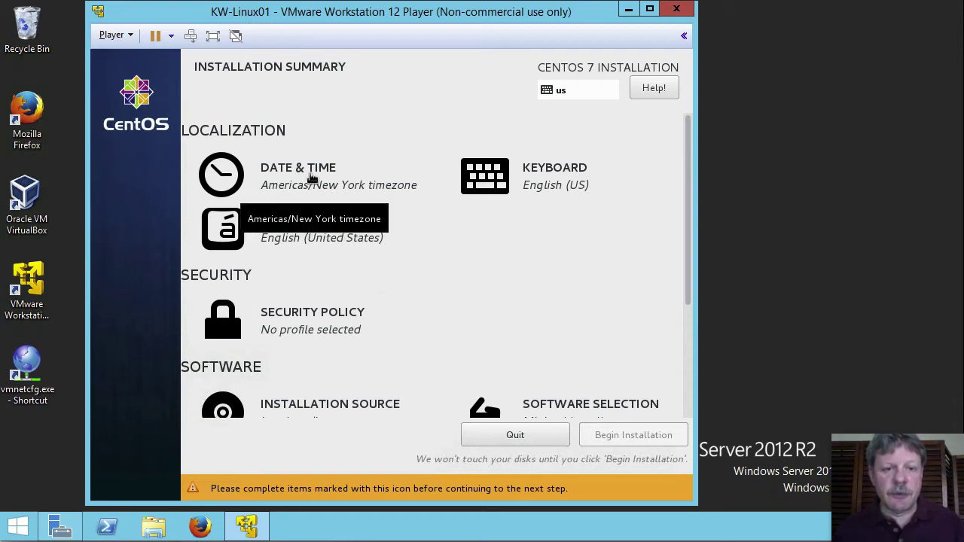
Set the installer's timezone to Americas/Toronto from the Date & Time map.
click(312, 178)
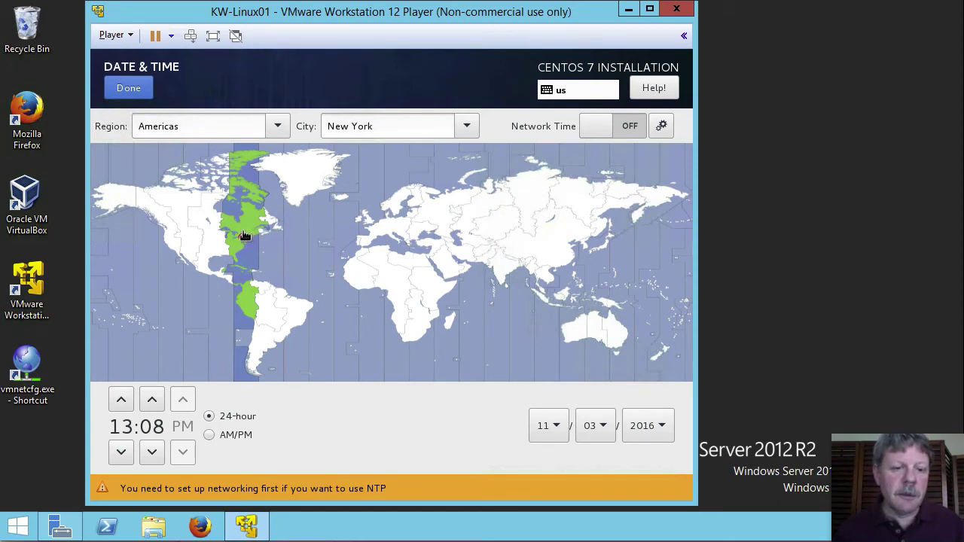
click(244, 235)
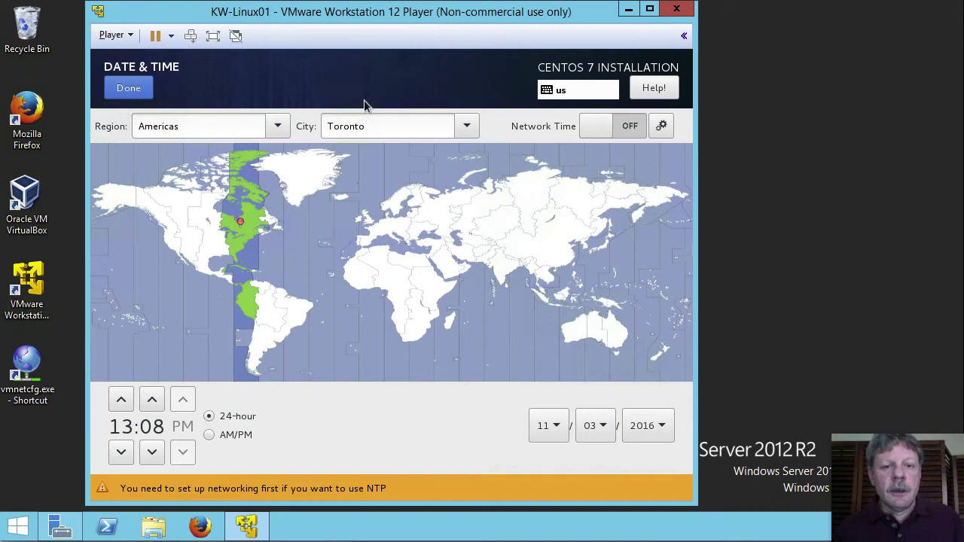
click(147, 94)
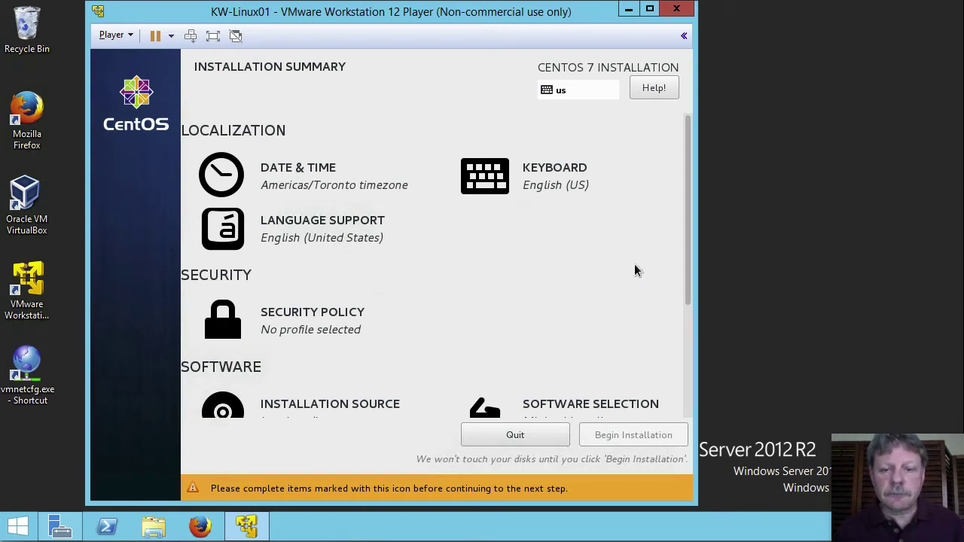
Scroll the Installation Summary down and open Software Selection.
scroll(530, 305, down, 4)
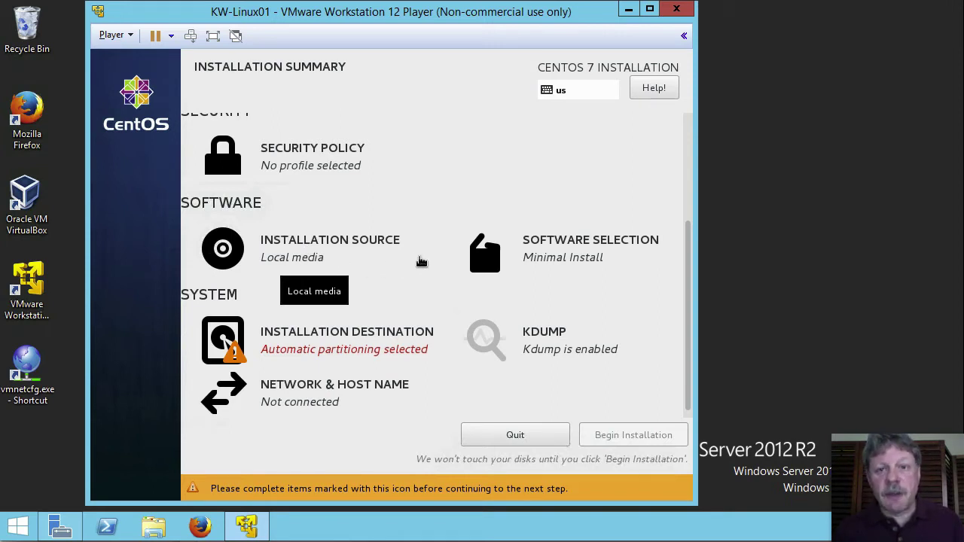
click(561, 248)
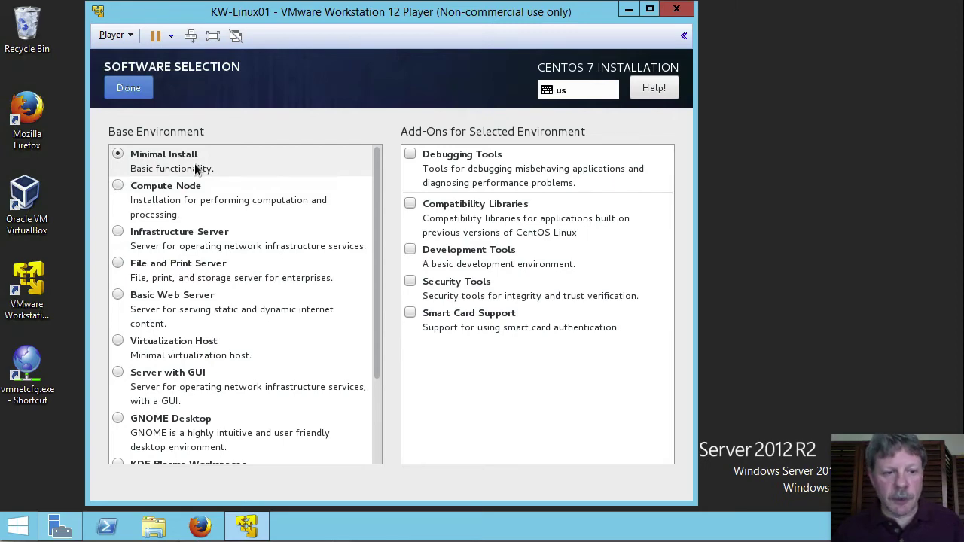
Preview Compute Node, Infrastructure Server, File and Print and Basic Web Server, then confirm Minimal Install.
click(189, 200)
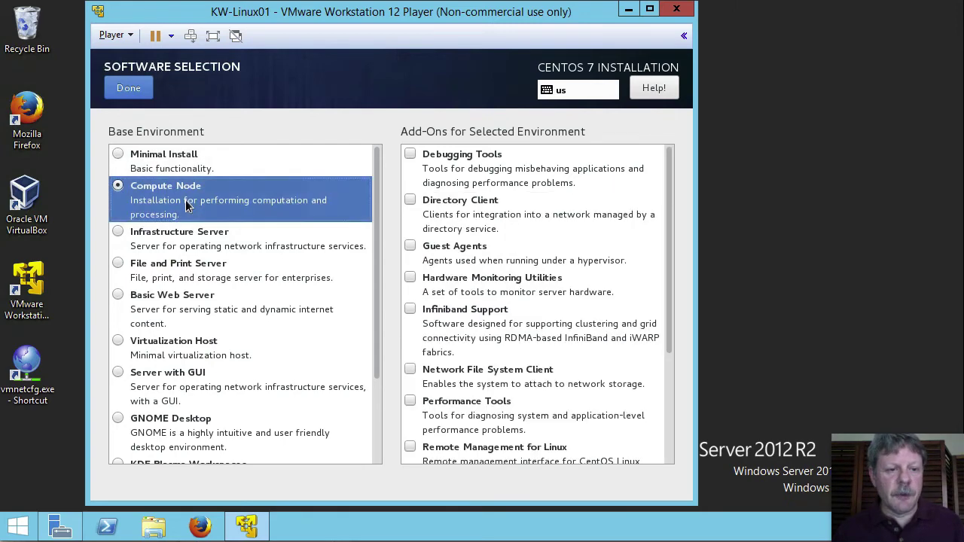
click(179, 250)
click(179, 275)
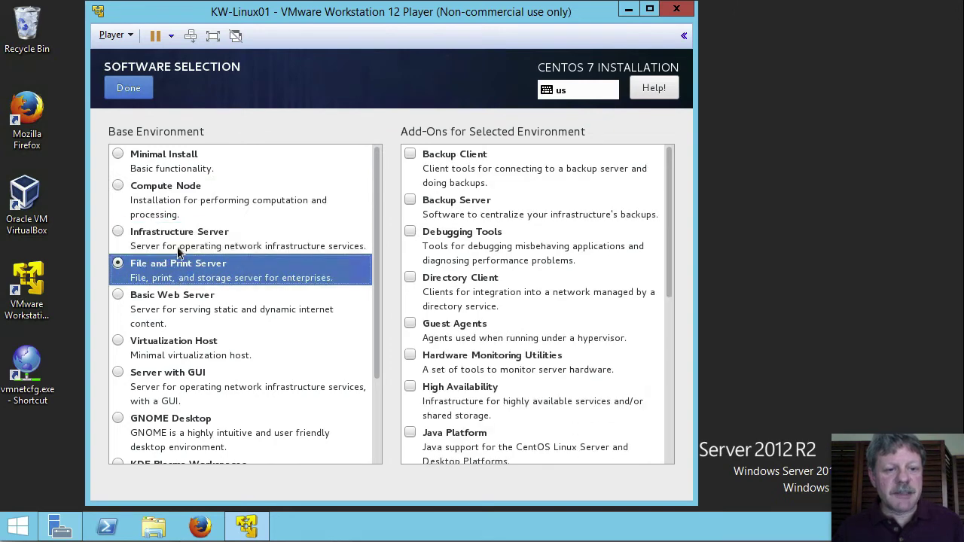
click(177, 308)
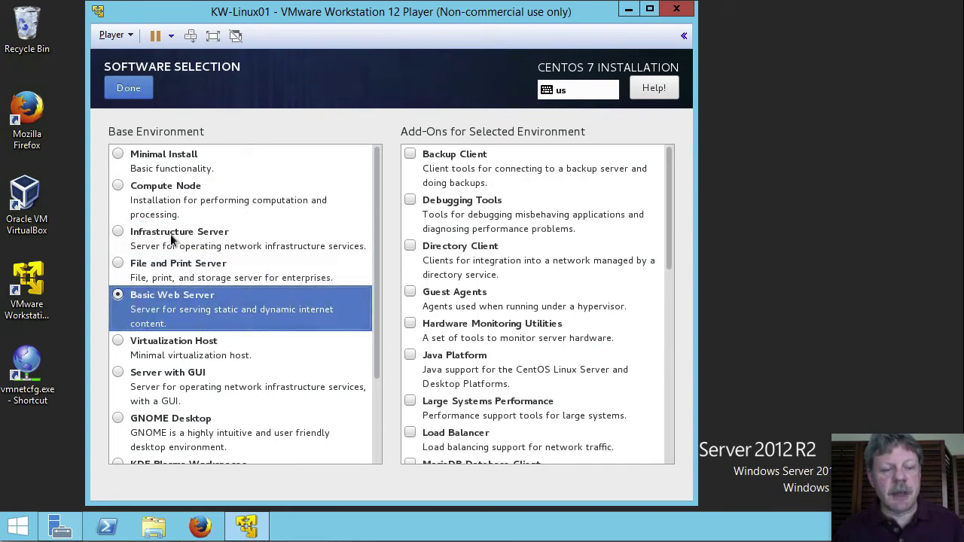
click(174, 213)
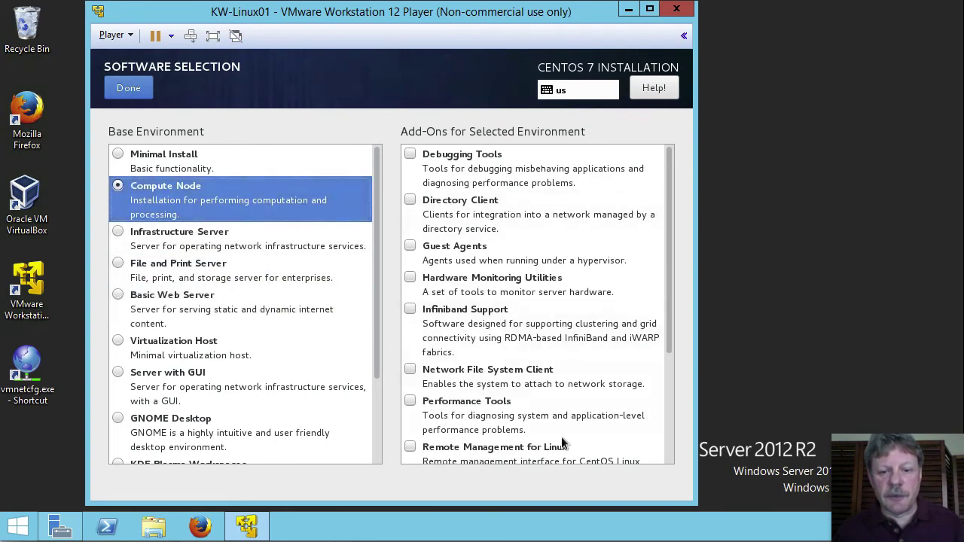
scroll(672, 394, down, 3)
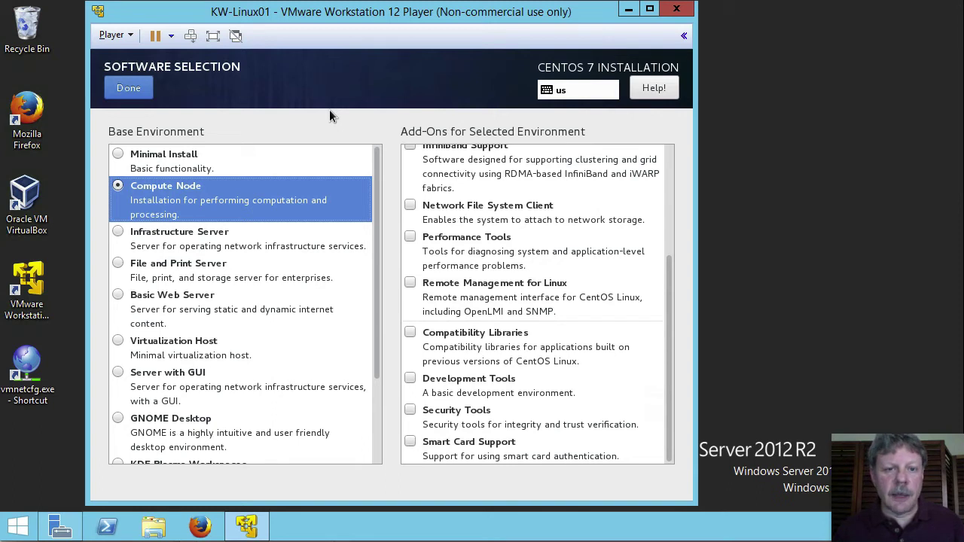
click(151, 158)
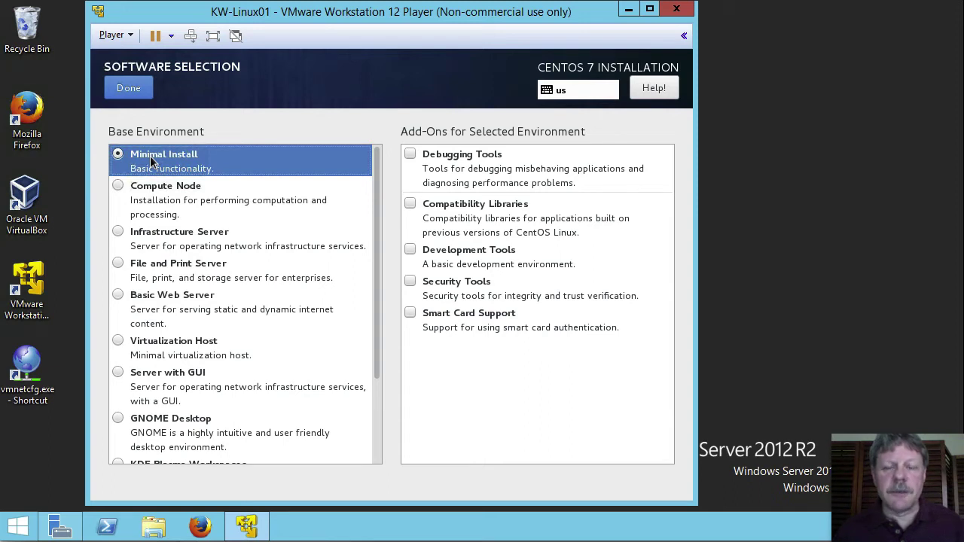
click(138, 95)
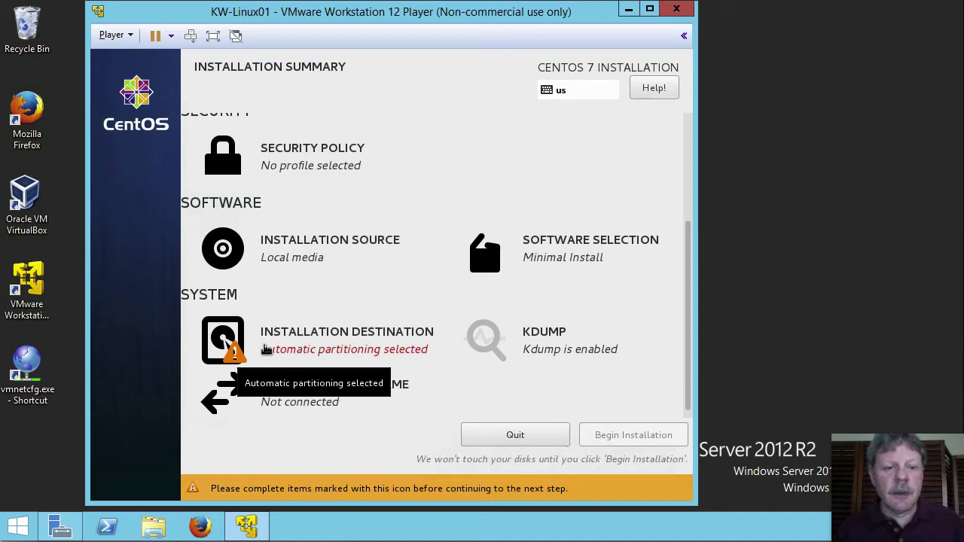
Confirm automatic partitioning on the 20 GiB VMware virtual disk as the installation destination.
click(276, 347)
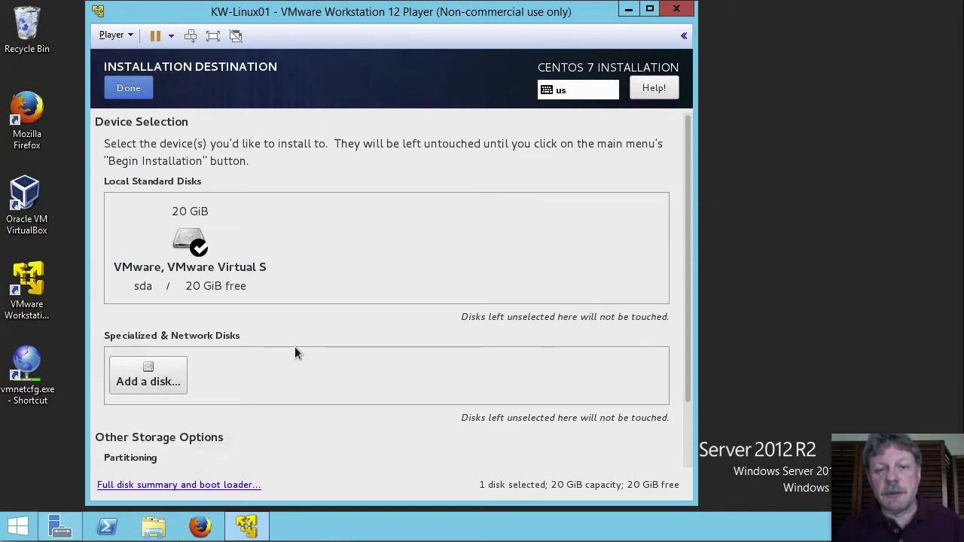
click(143, 98)
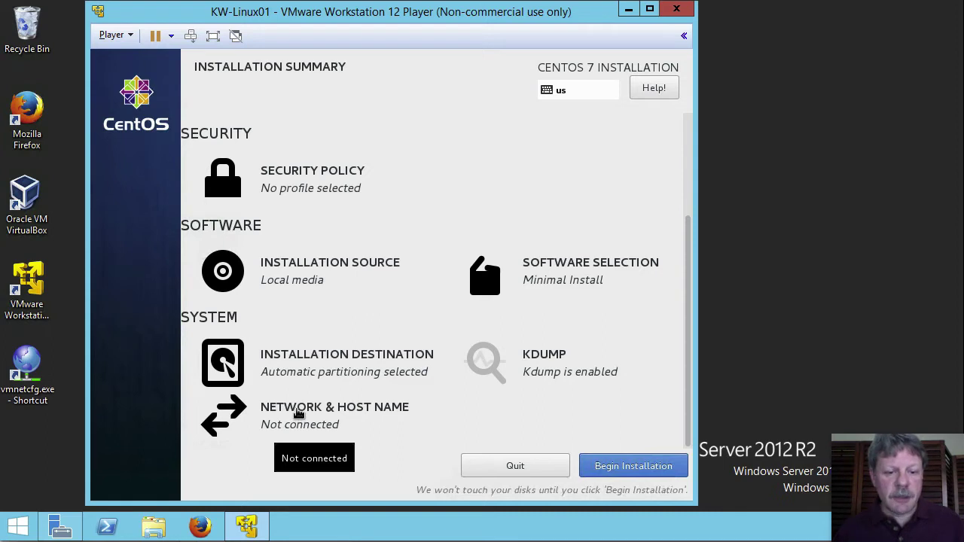
Open the IPv4 Settings for editing the eno16777736 Ethernet connection under Network & Host Name.
click(296, 414)
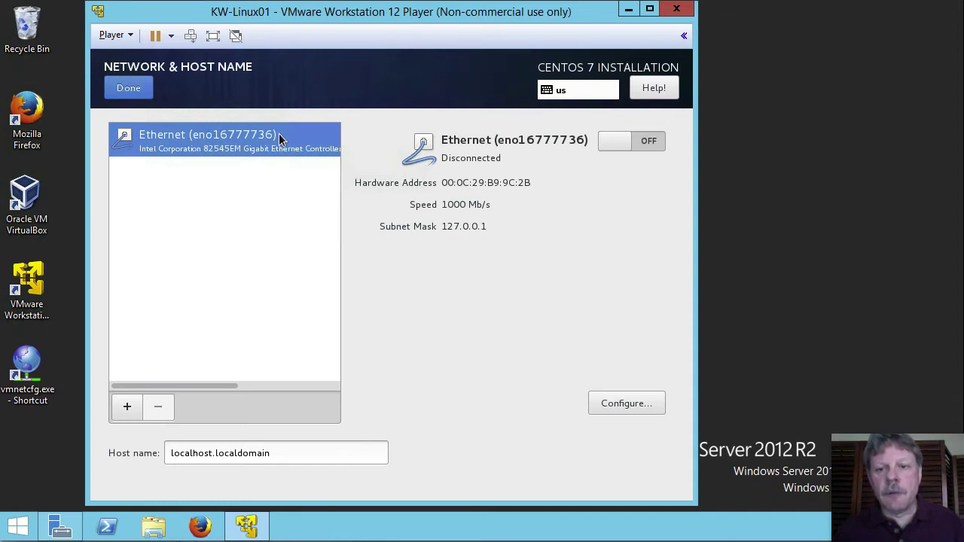
click(634, 406)
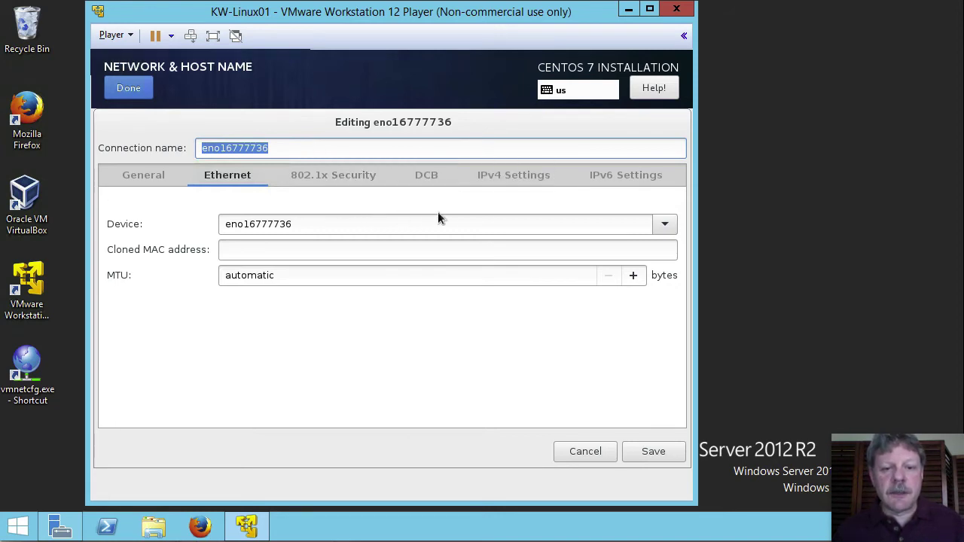
click(518, 181)
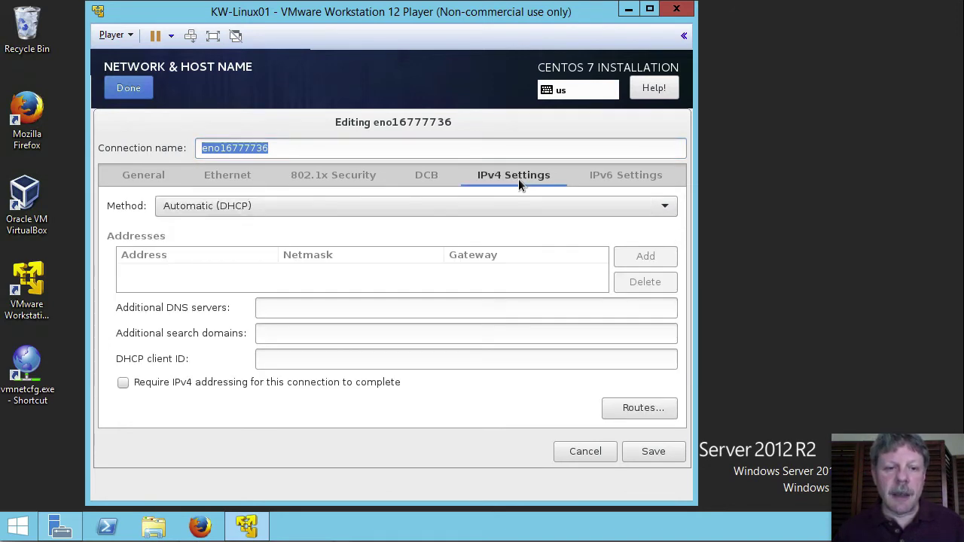
Switch IPv4 to Manual with address 192.168.70.50, netmask 24 and gateway 192.168.70.2.
click(395, 207)
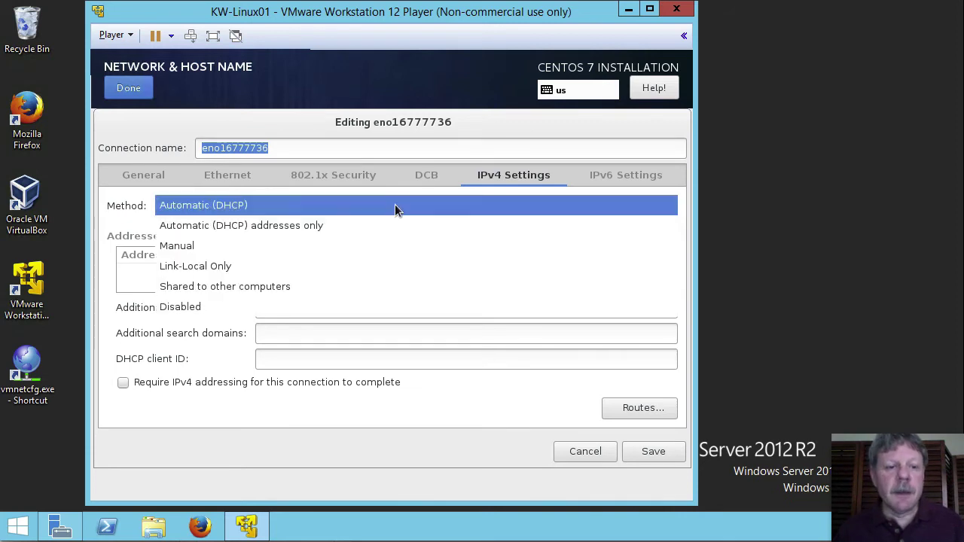
click(196, 250)
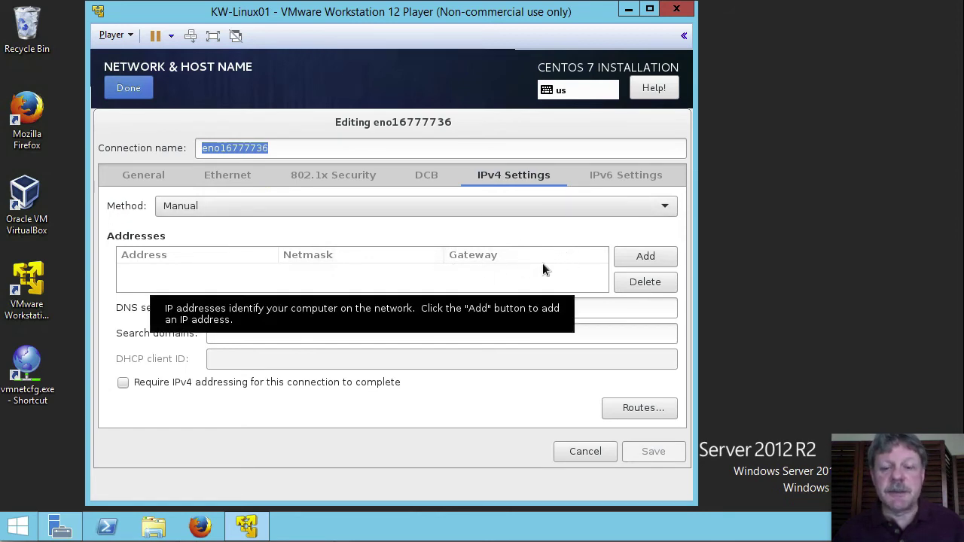
click(645, 256)
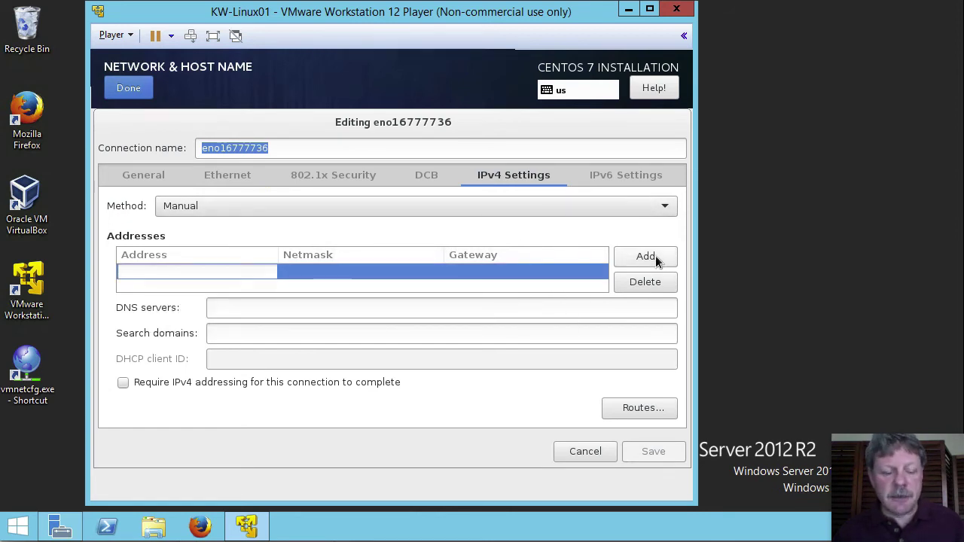
text(192.1)
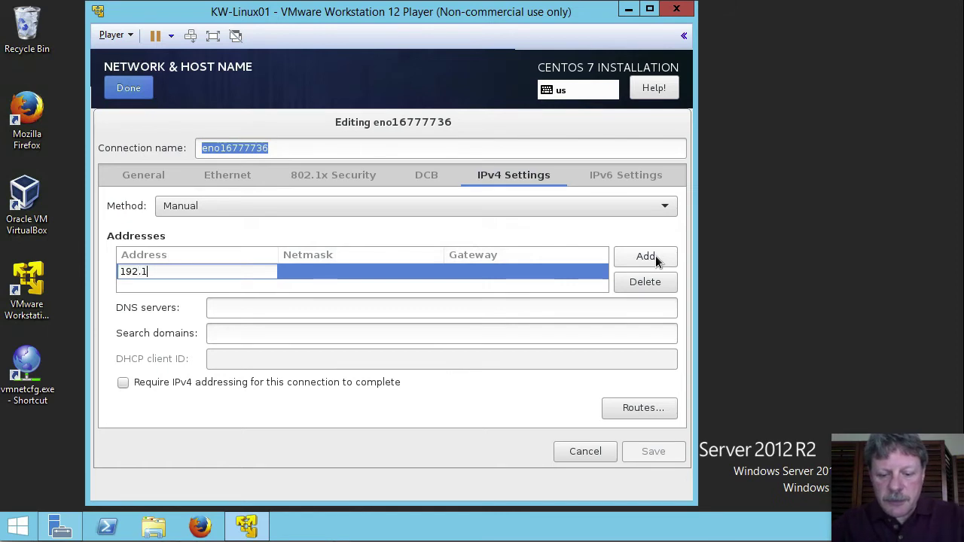
text(68.70.)
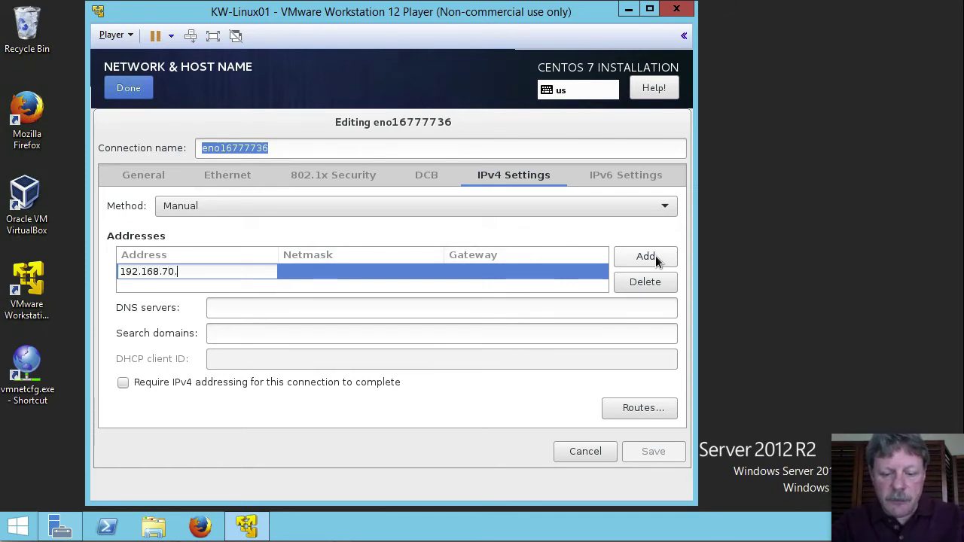
text(50)
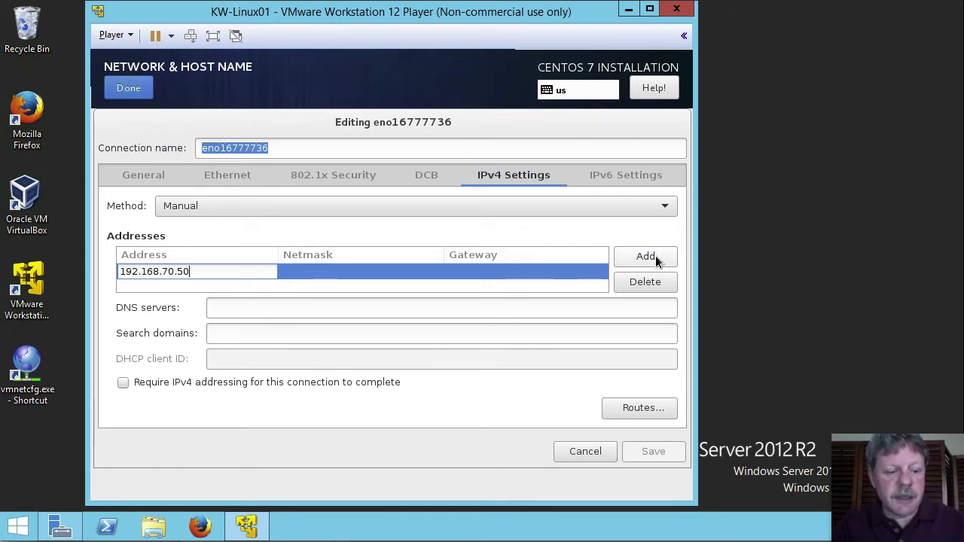
key(Tab)
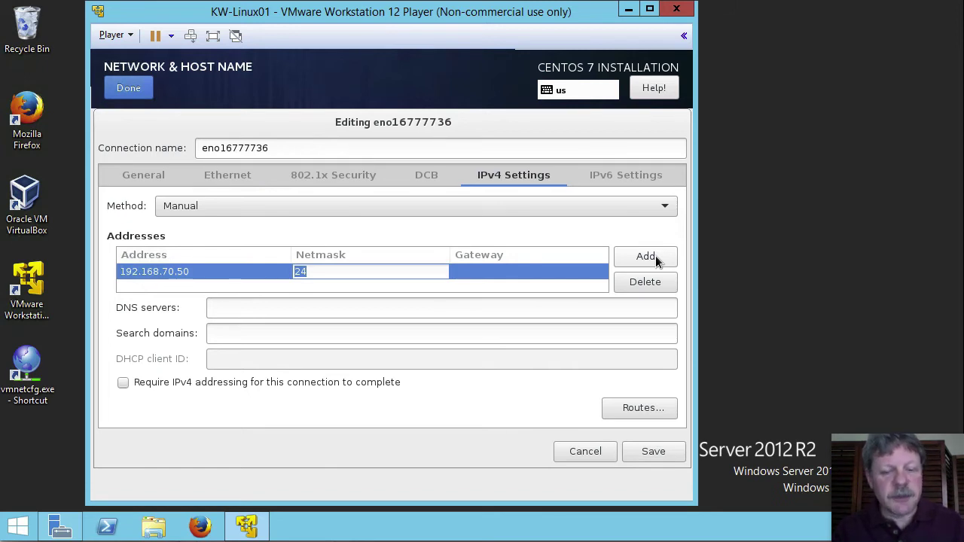
key(Tab)
text(192)
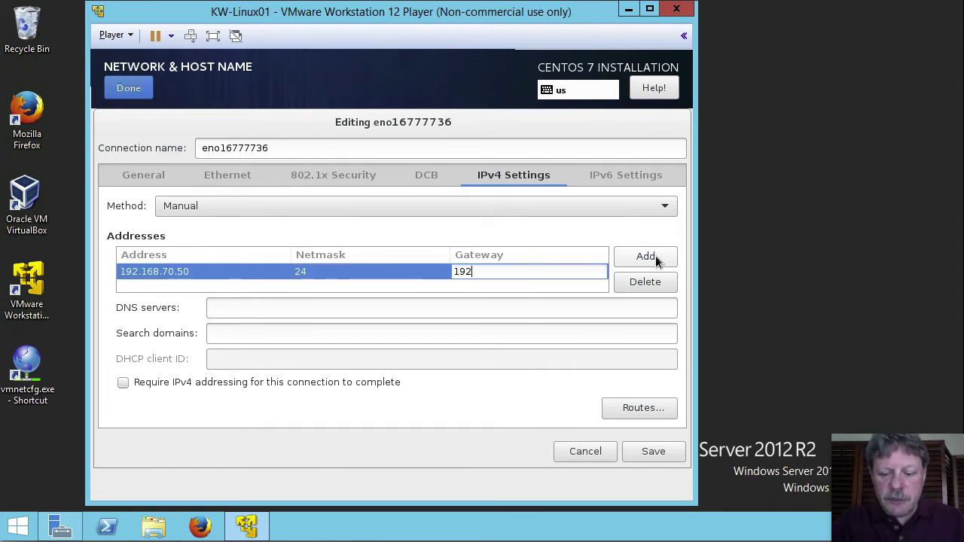
text(.168.70.2)
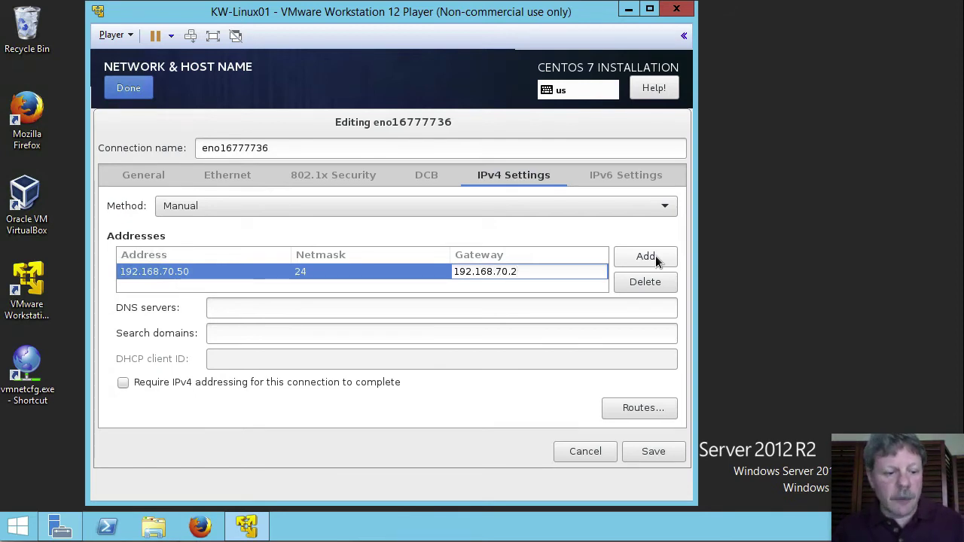
key(Tab)
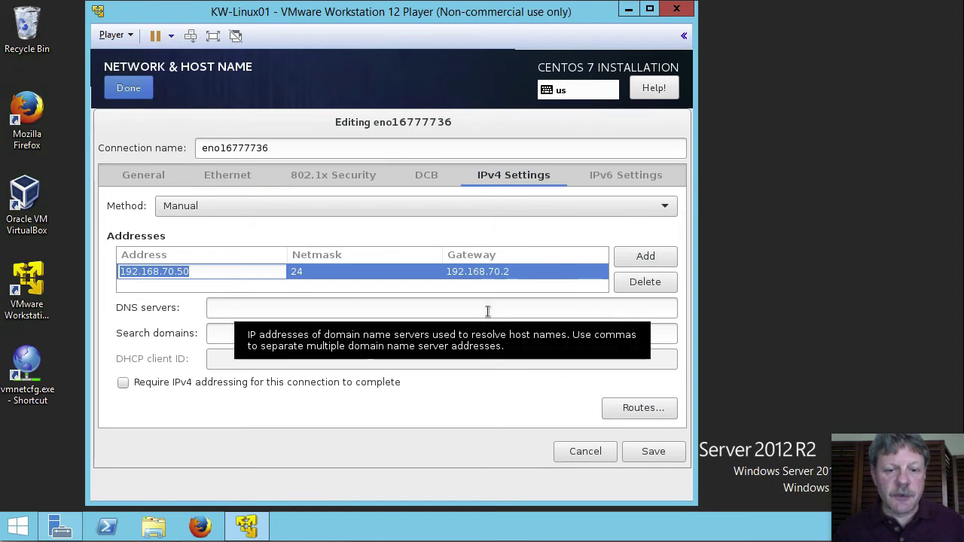
Set DNS server 192.168.70.2 and search domain dickson.local, then save the connection.
click(487, 310)
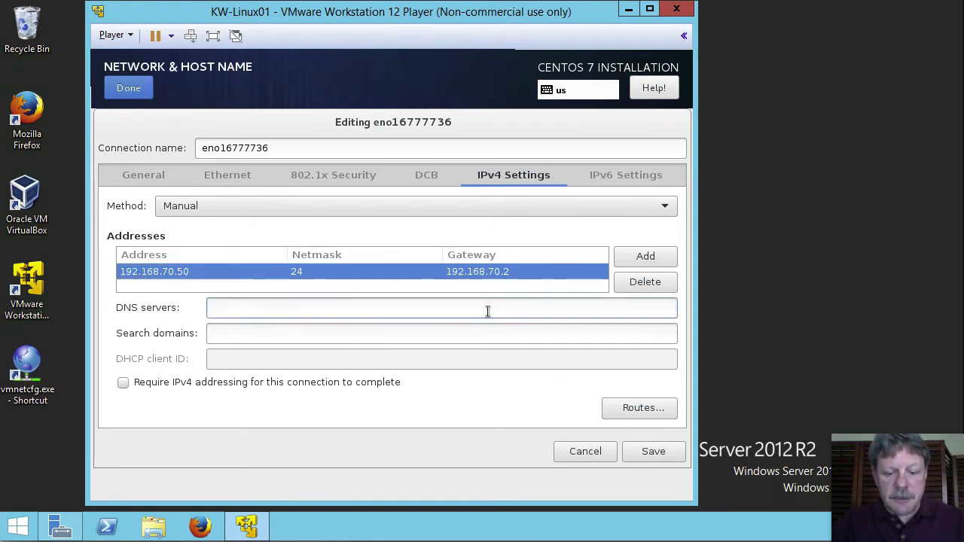
text(192.16.)
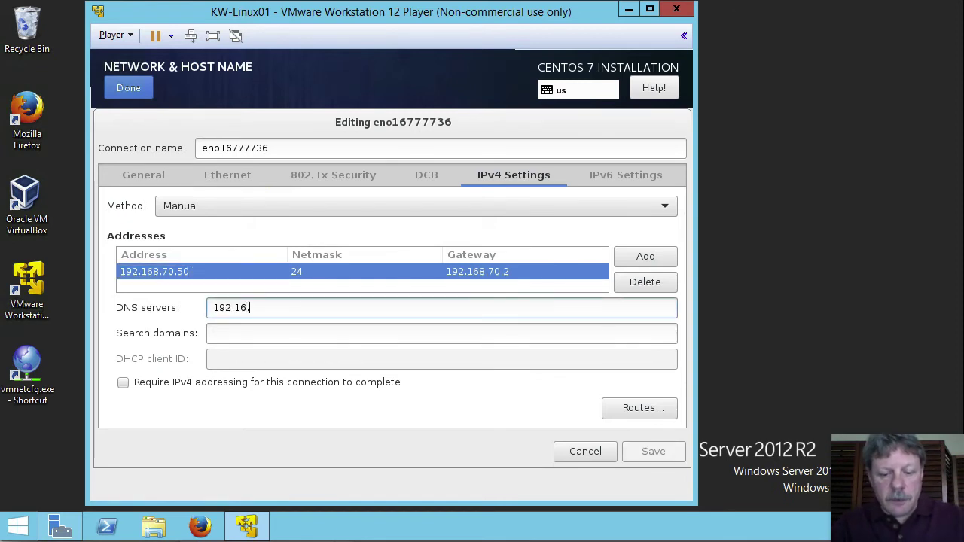
key(BackSpace)
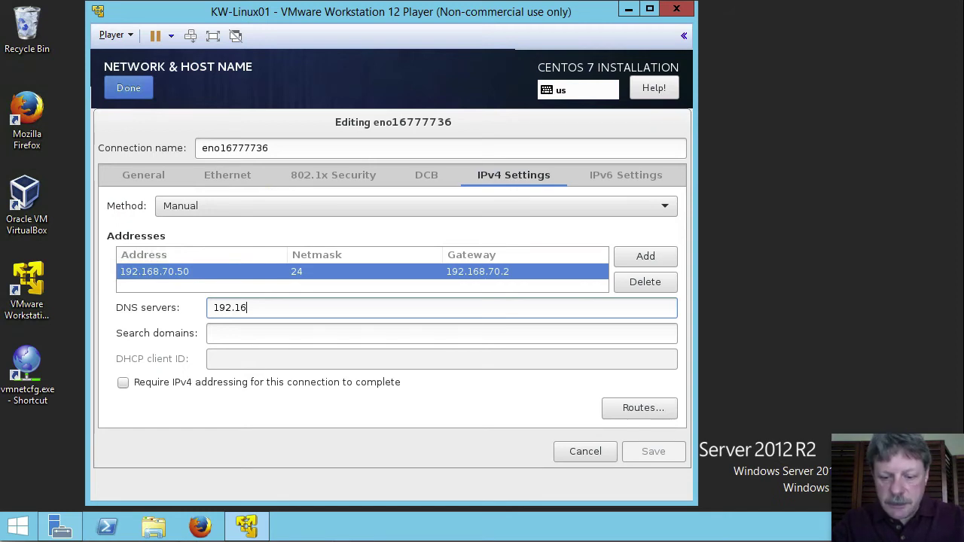
text(8.5)
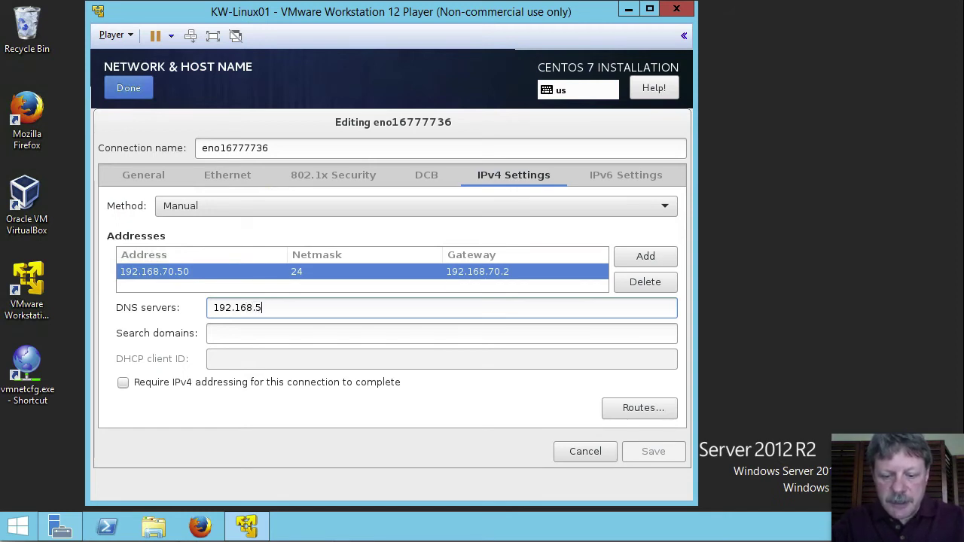
key(BackSpace)
text(70.2)
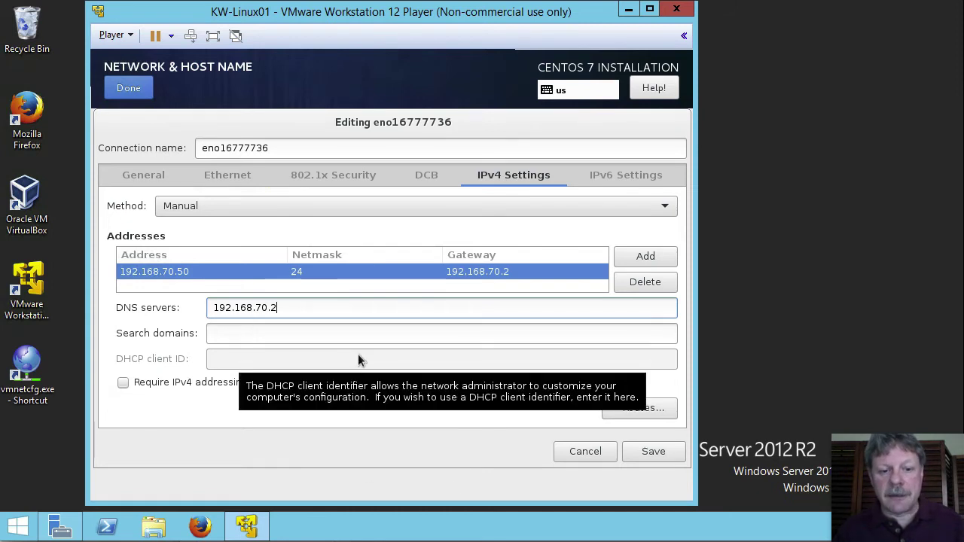
click(293, 332)
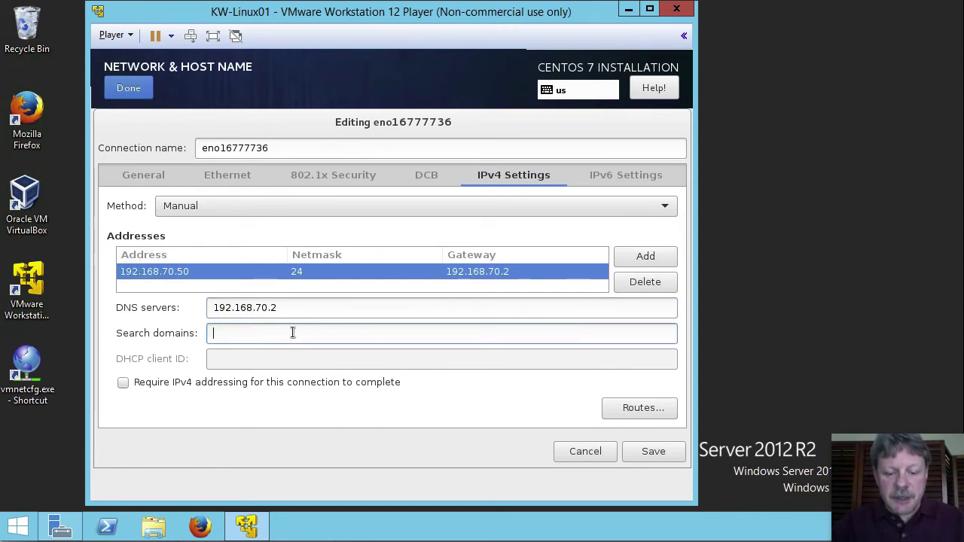
text(dickson.local)
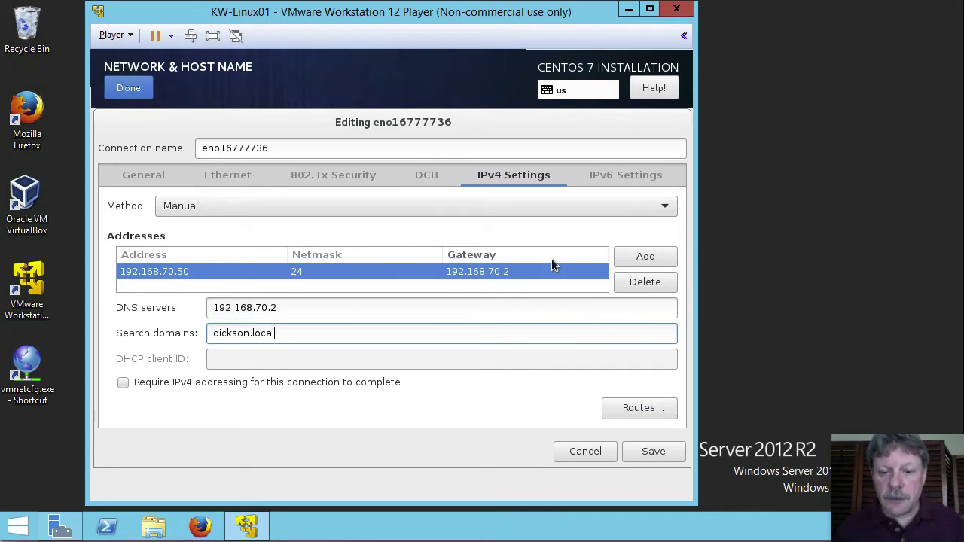
click(645, 451)
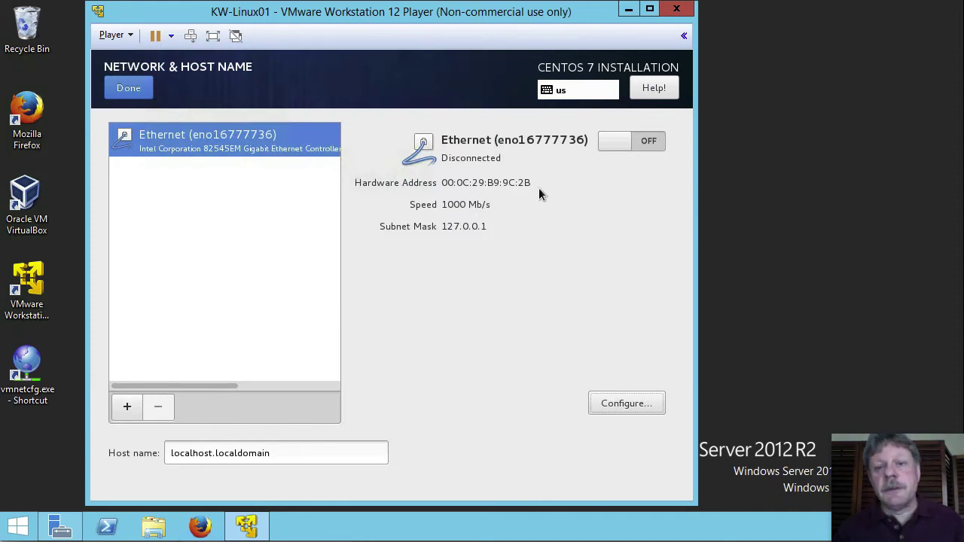
Set host name kw-linux01.dickson.local, switch Ethernet on, and return to the summary.
click(307, 452)
double_click(305, 452)
click(306, 451)
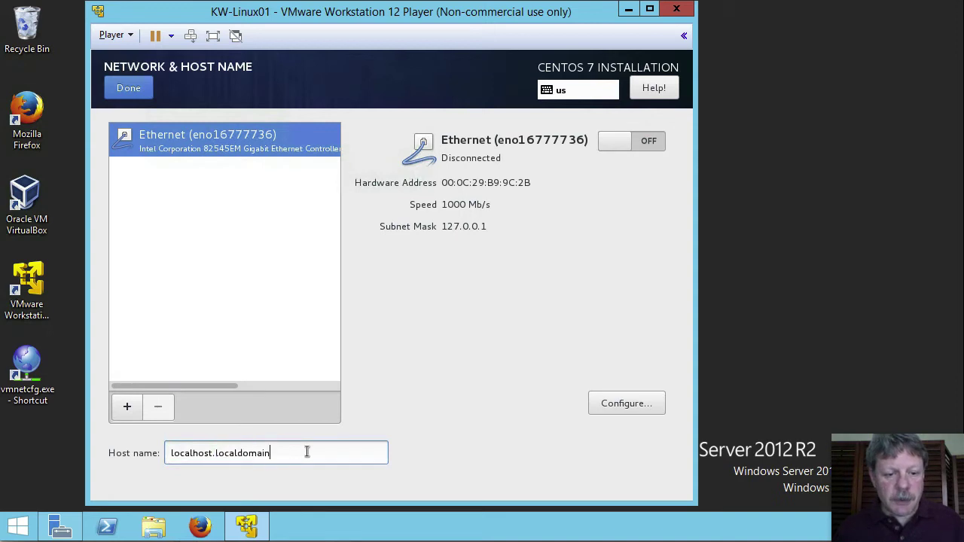
key(ctrl+a)
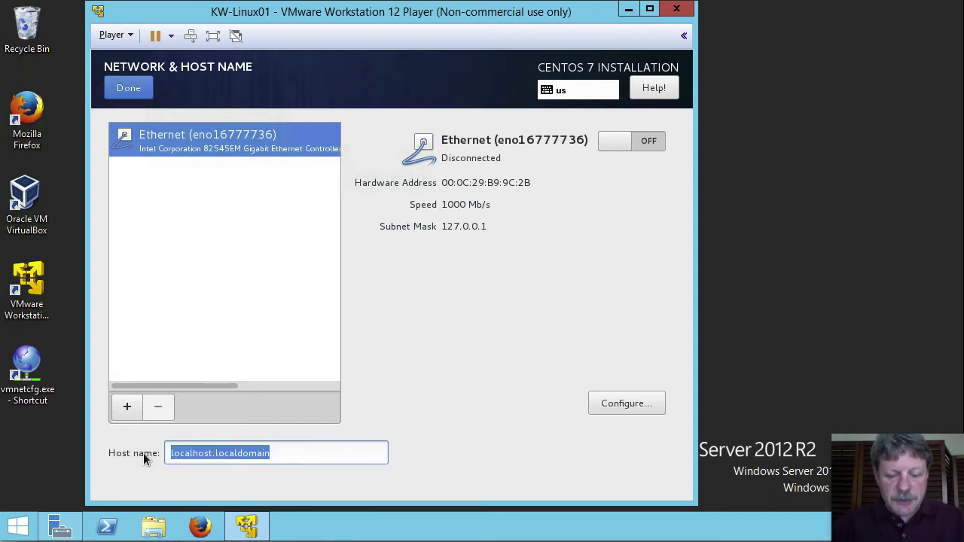
text(kw-lin)
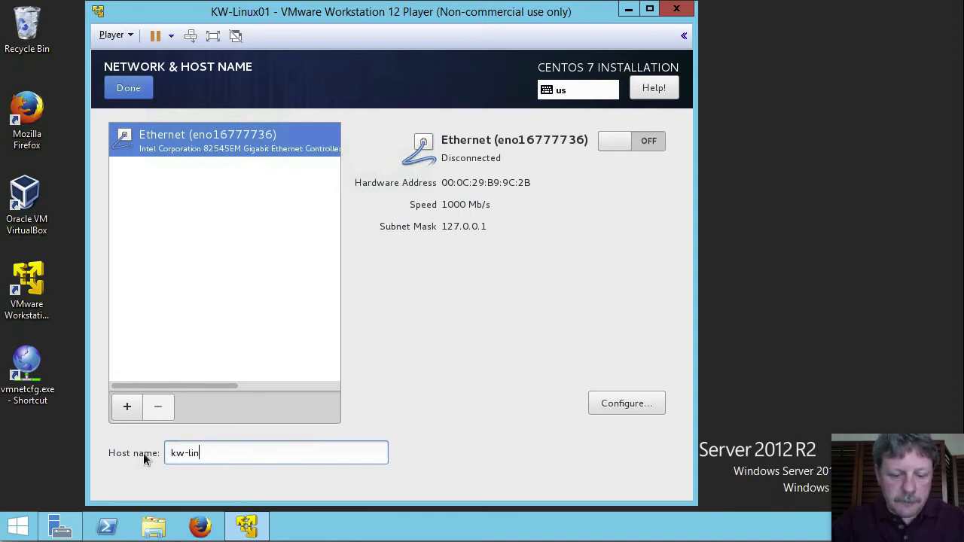
text(ux01)
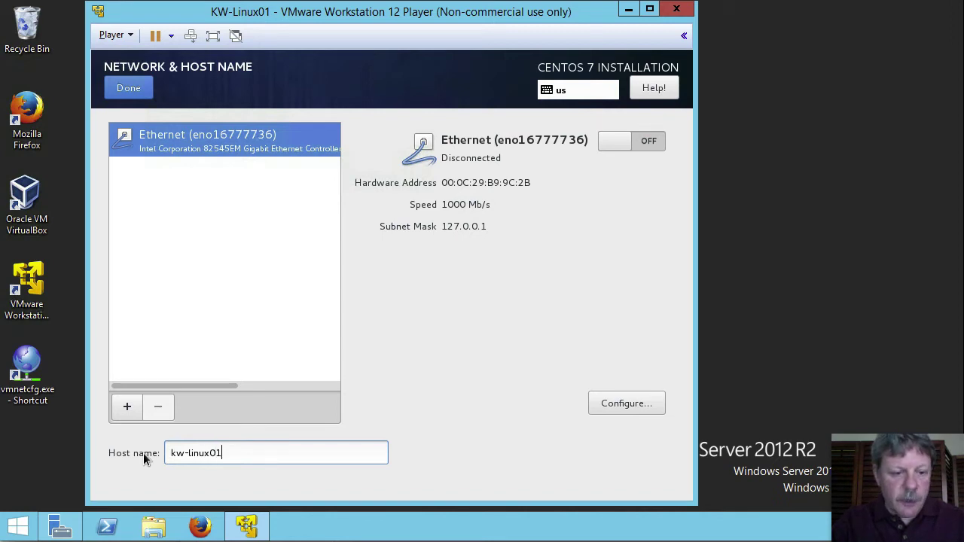
text(.d)
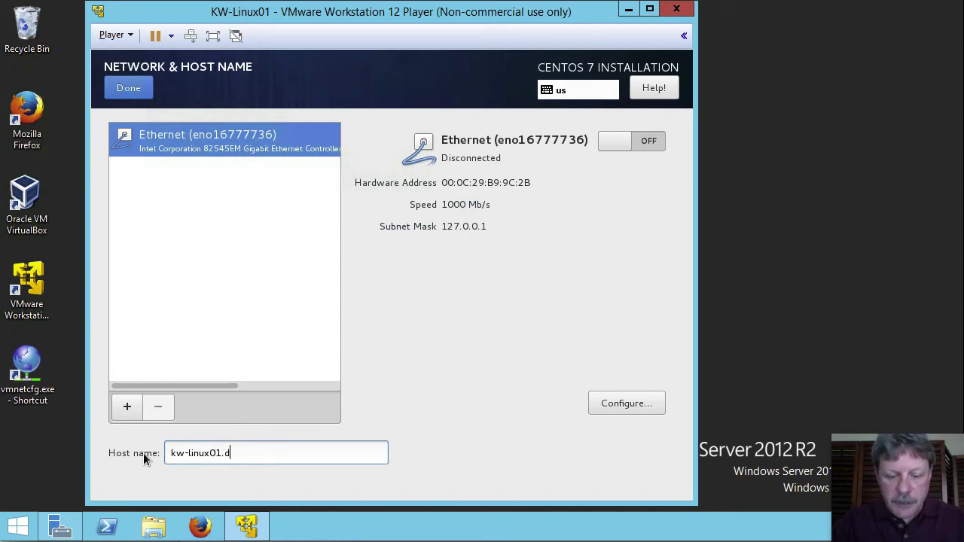
text(ickson.local)
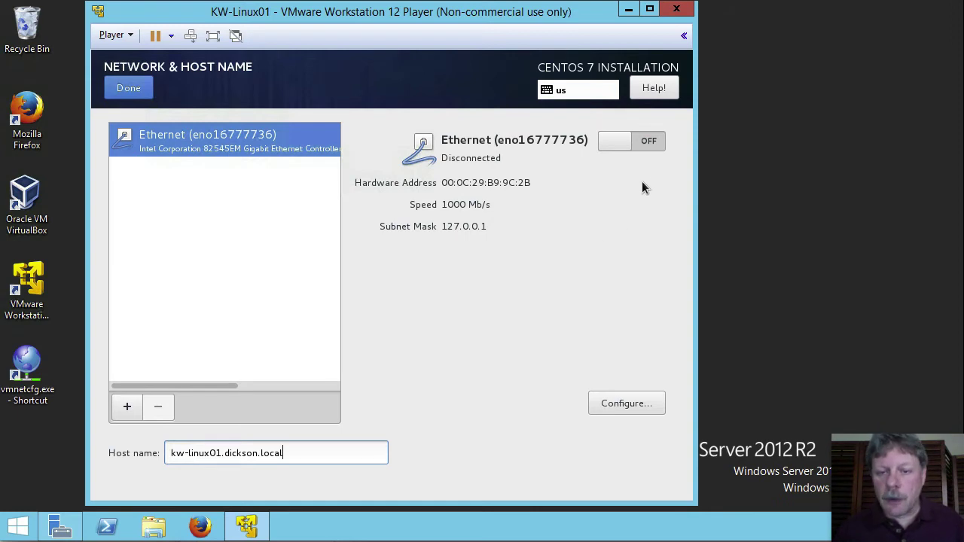
click(646, 149)
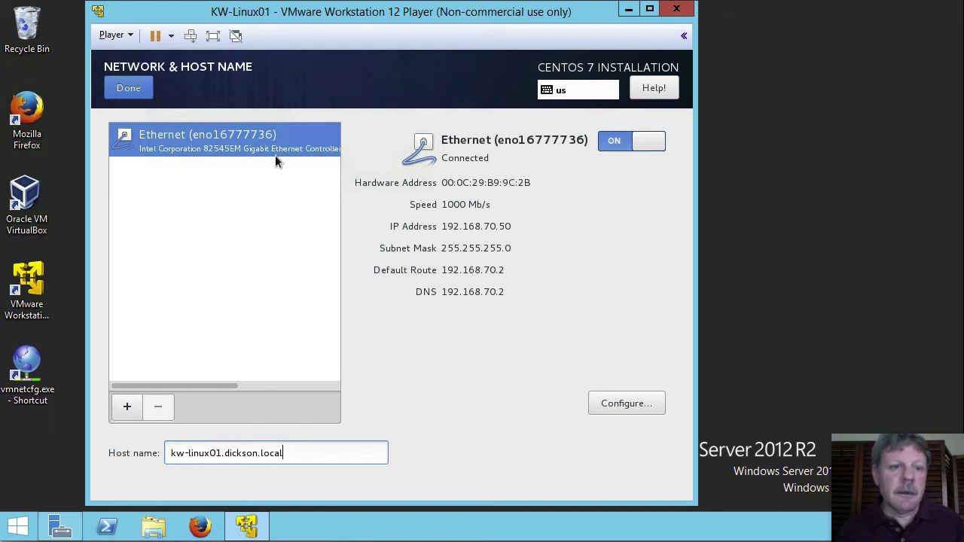
click(128, 88)
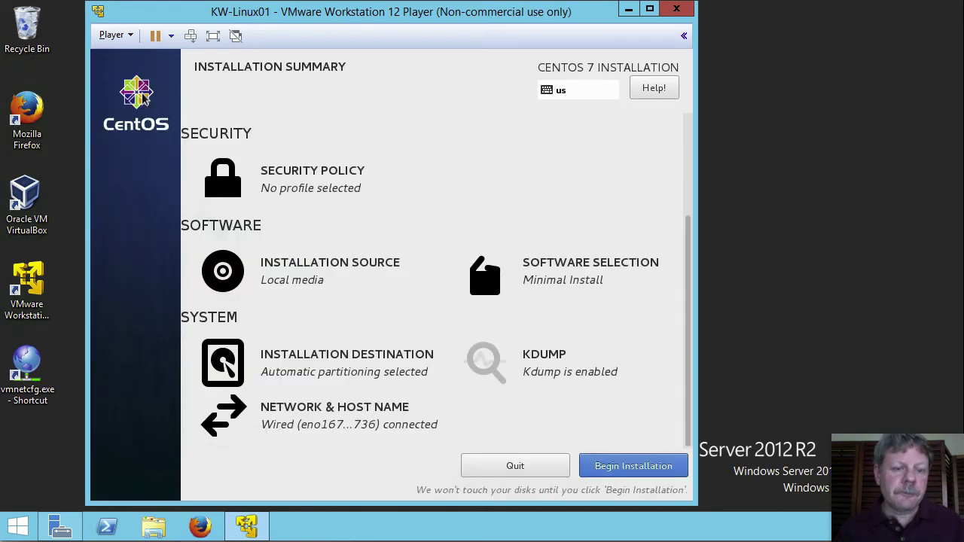
Begin the CentOS installation and go to the Root Password page.
click(634, 466)
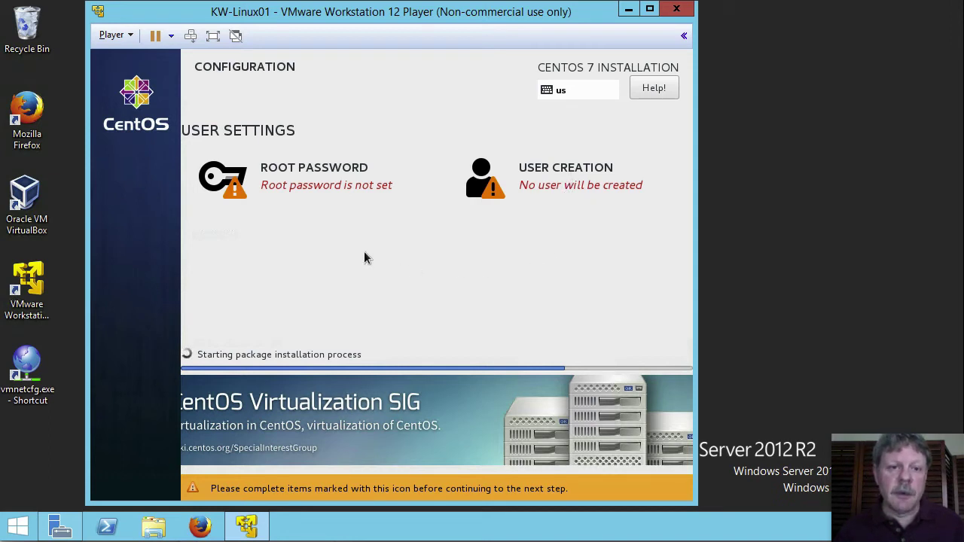
click(302, 176)
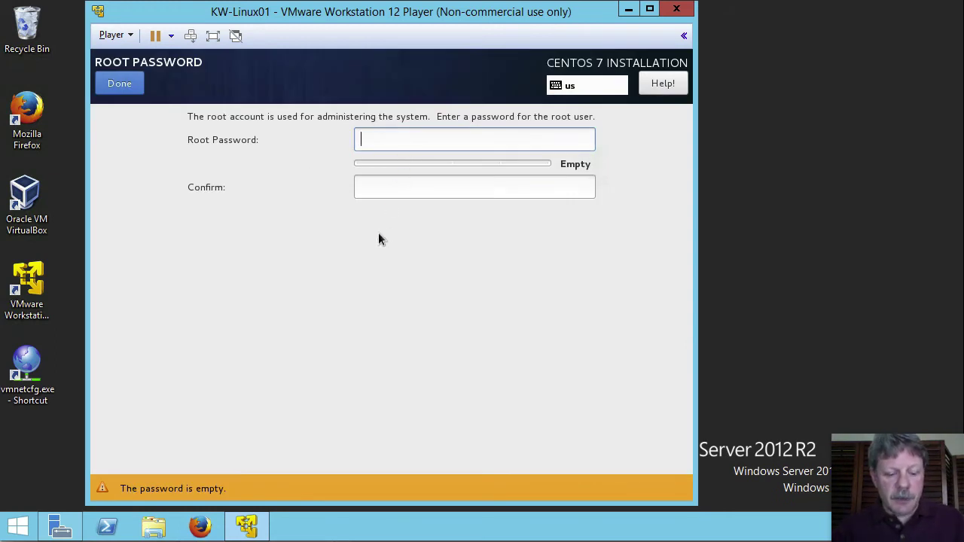
Enter and confirm the root password, accepting it despite the Weak rating.
text(password)
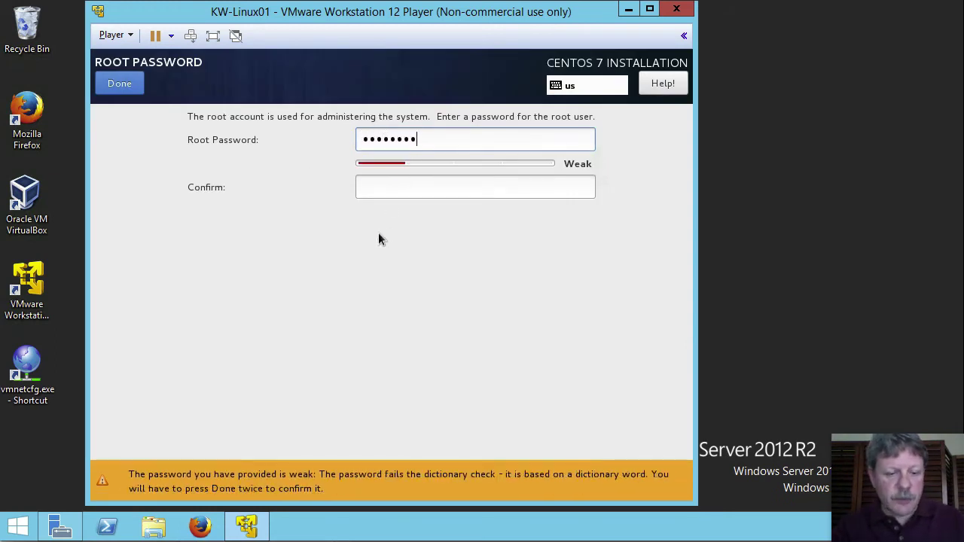
key(Tab)
text(password)
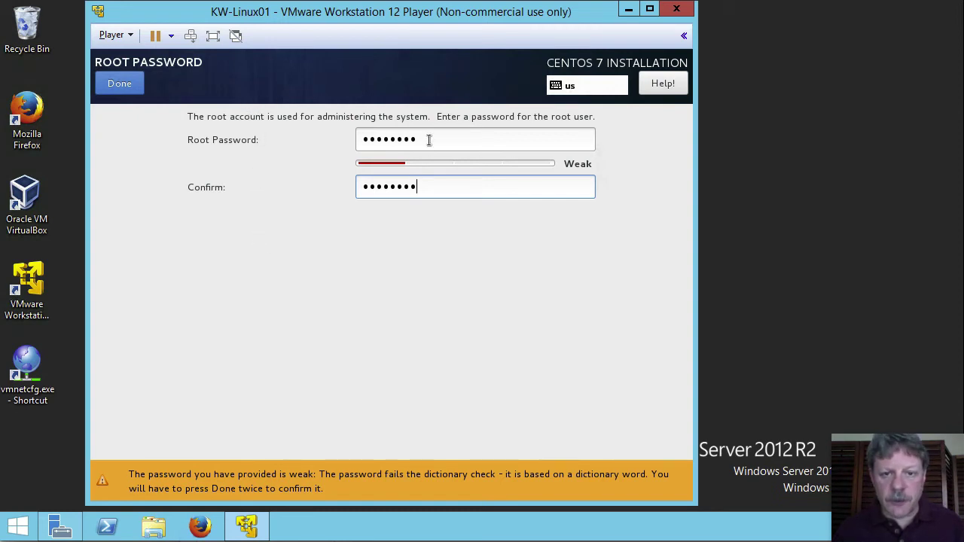
click(127, 86)
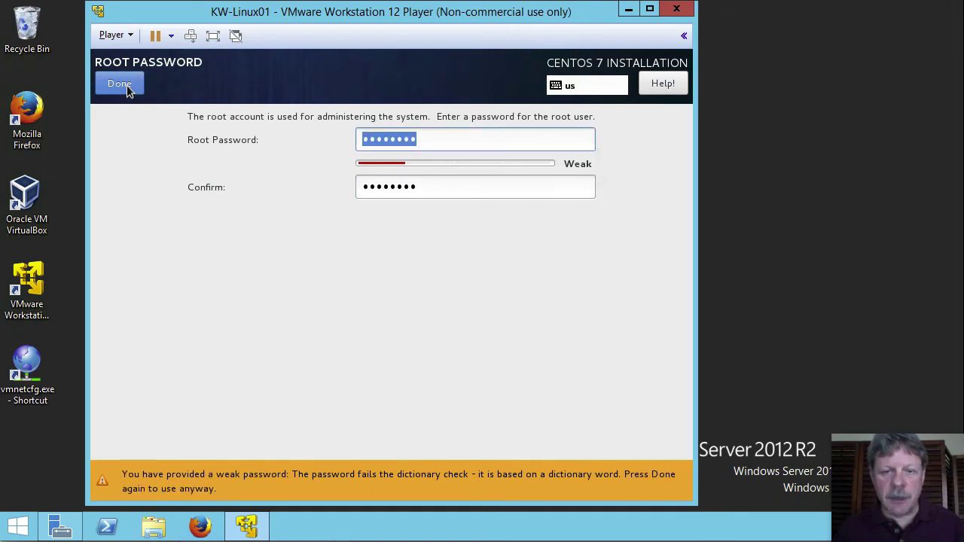
click(127, 85)
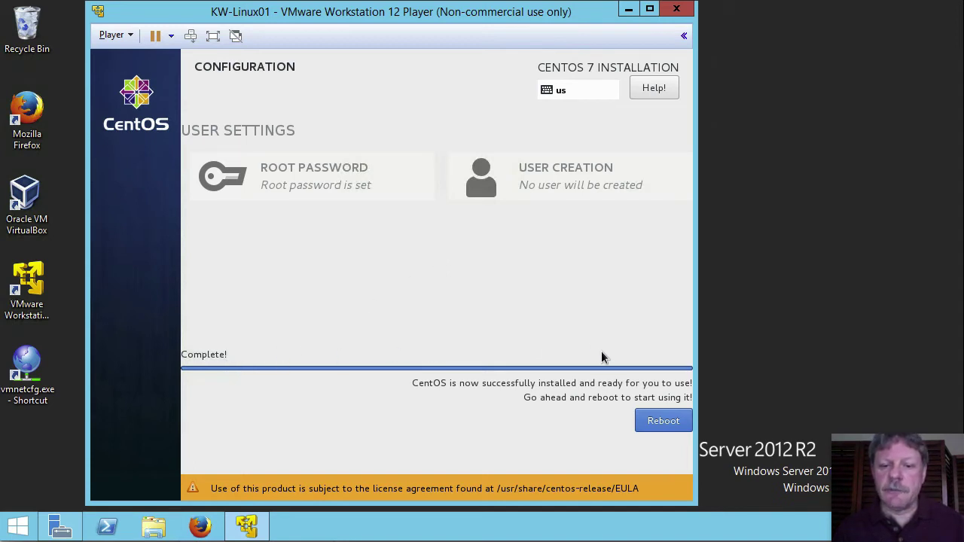
Reboot the newly installed CentOS 7 system to reach the kw-linux01 console login.
click(652, 426)
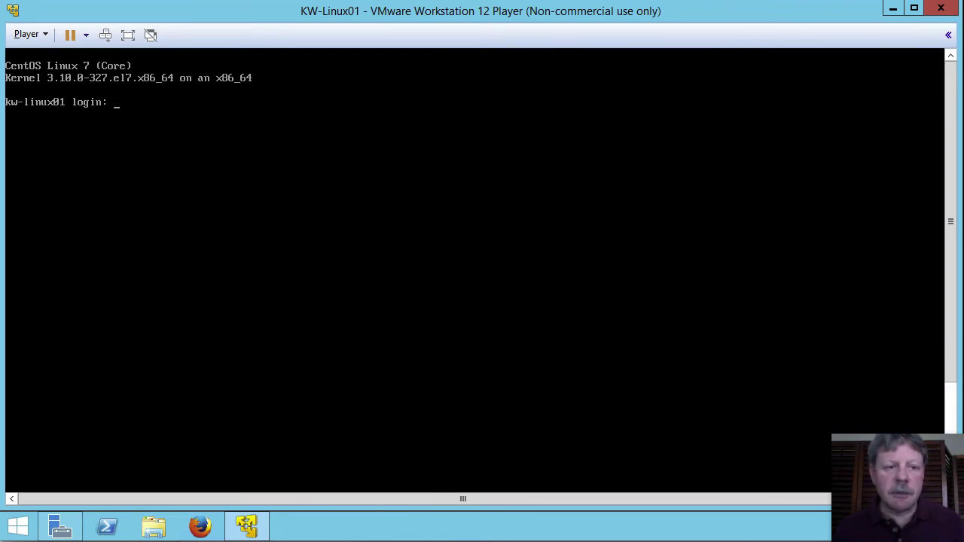
Log in as root on the kw-linux01 console with the root password.
text(oot)
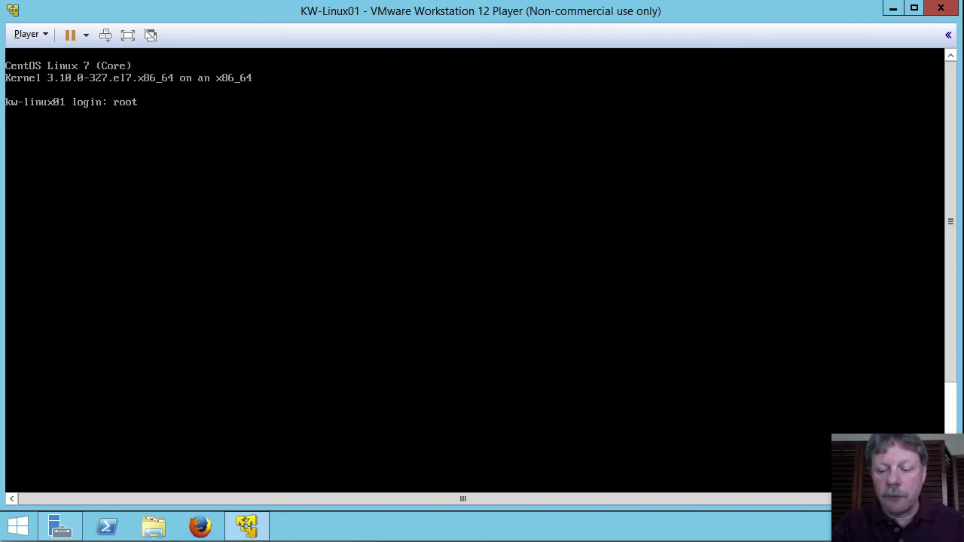
key(Return)
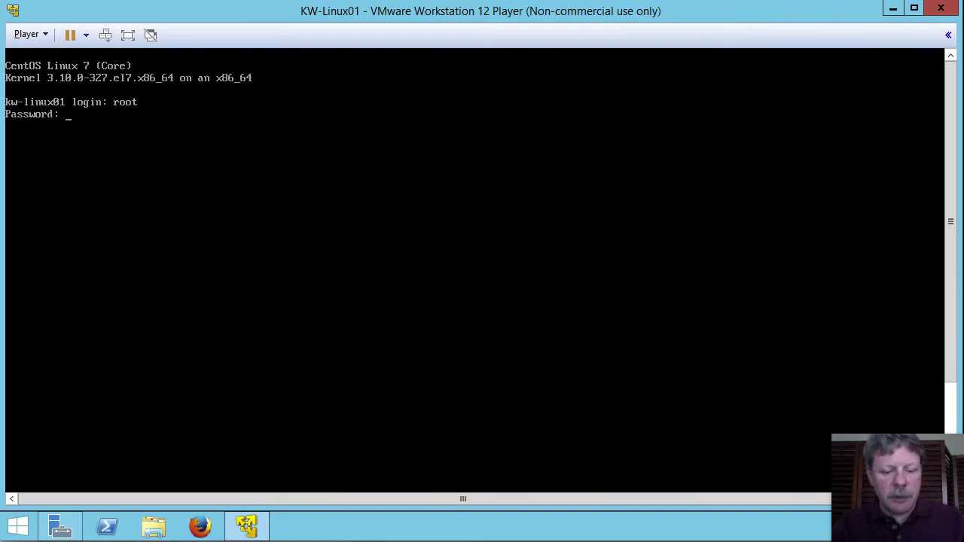
key(Return)
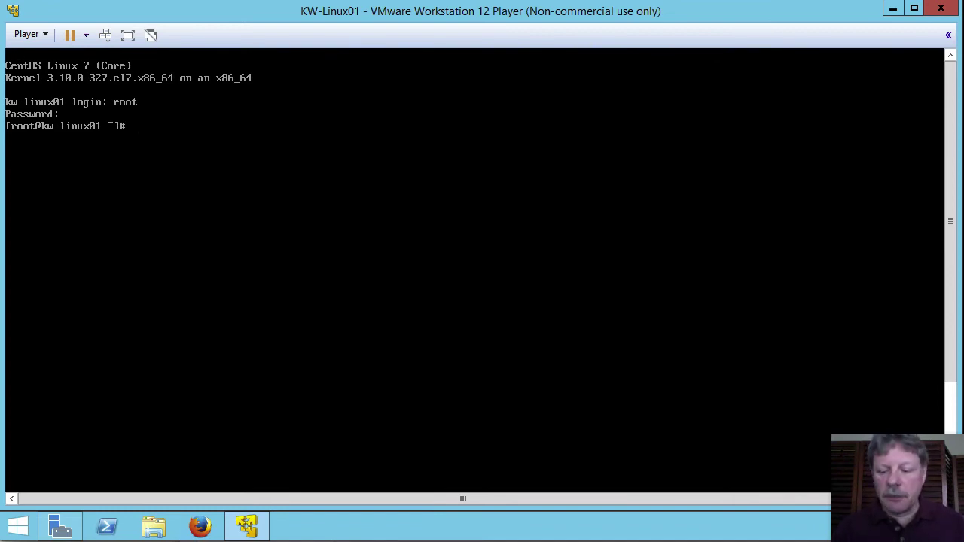
key(Return)
key(Return)
key(Return)
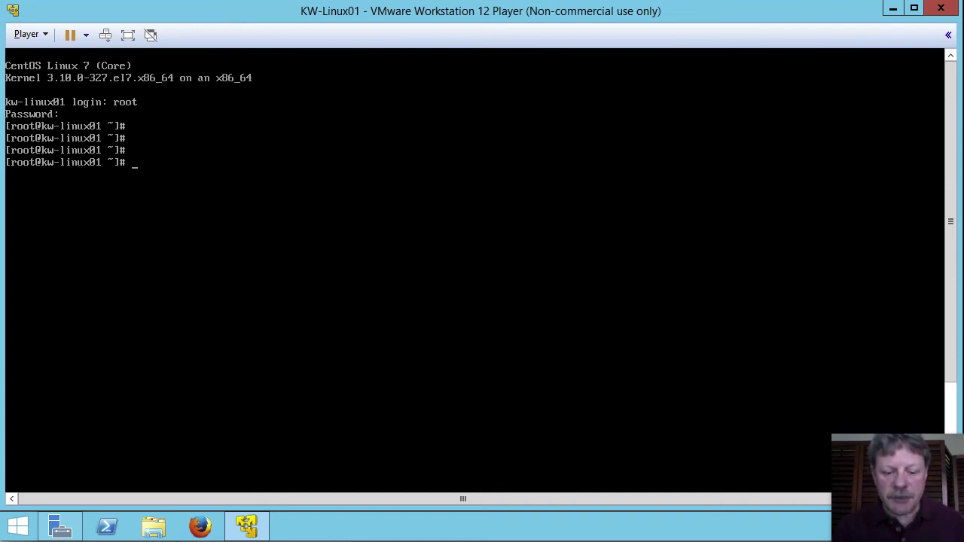
text(pin)
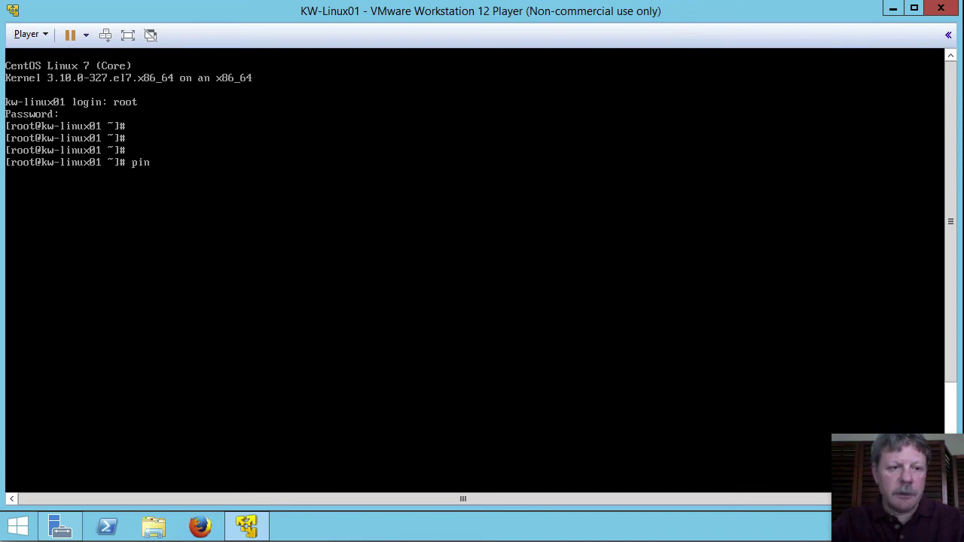
text(g 192.1)
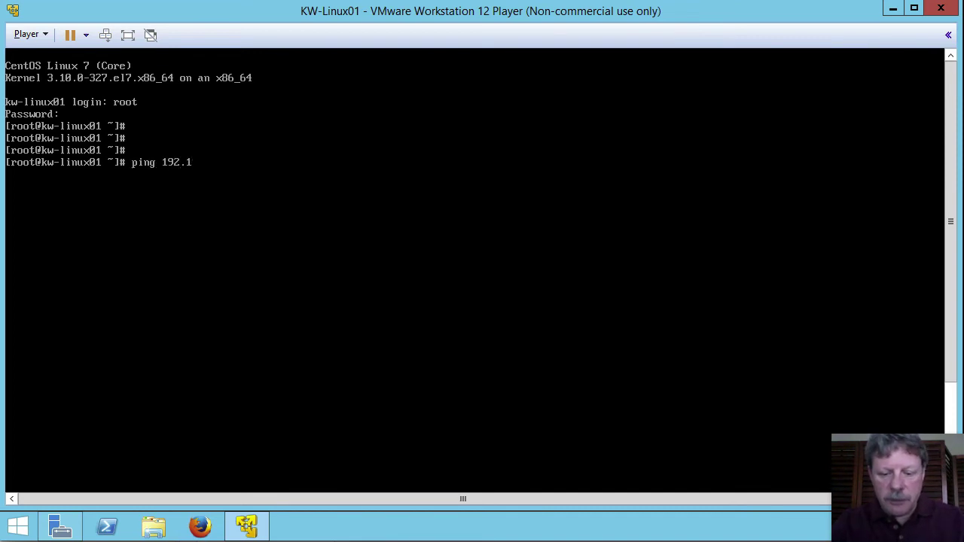
text(68.70)
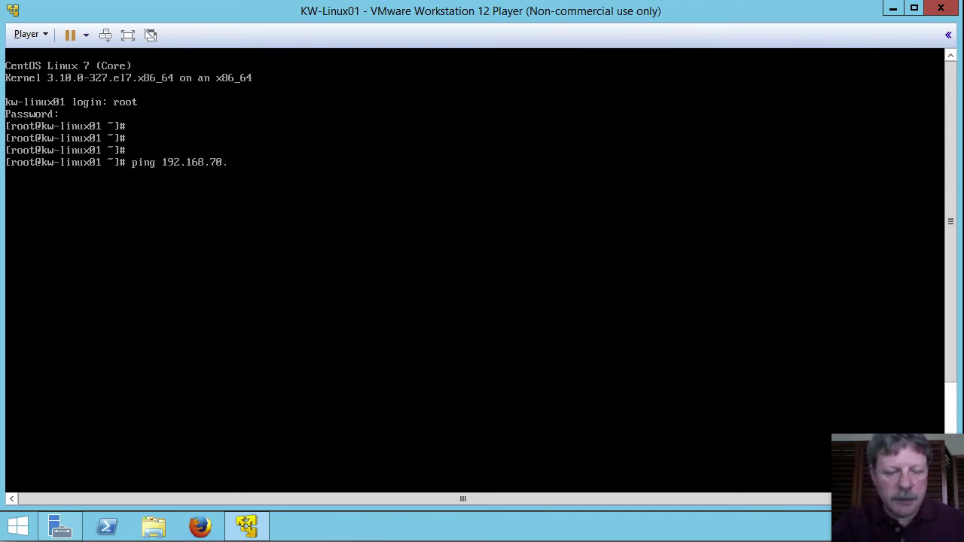
text(.2)
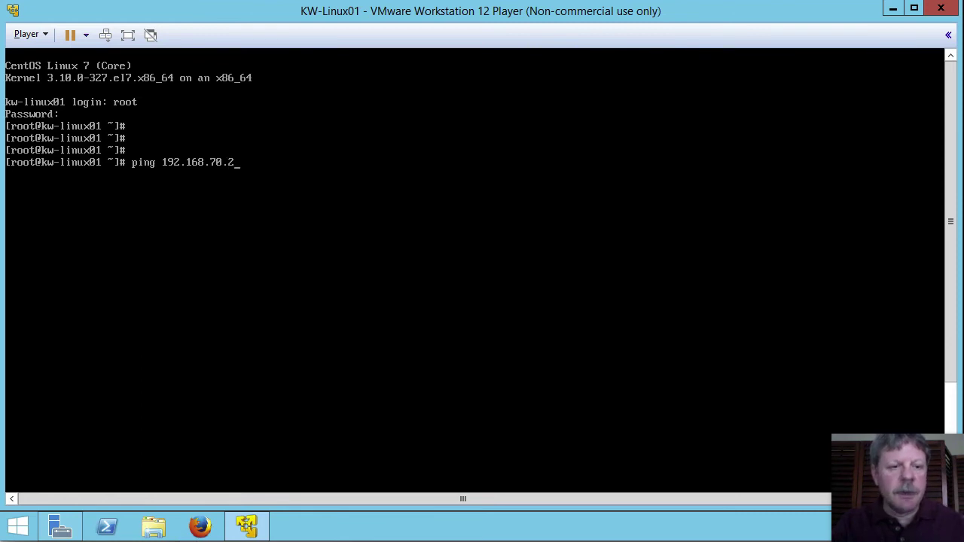
key(Return)
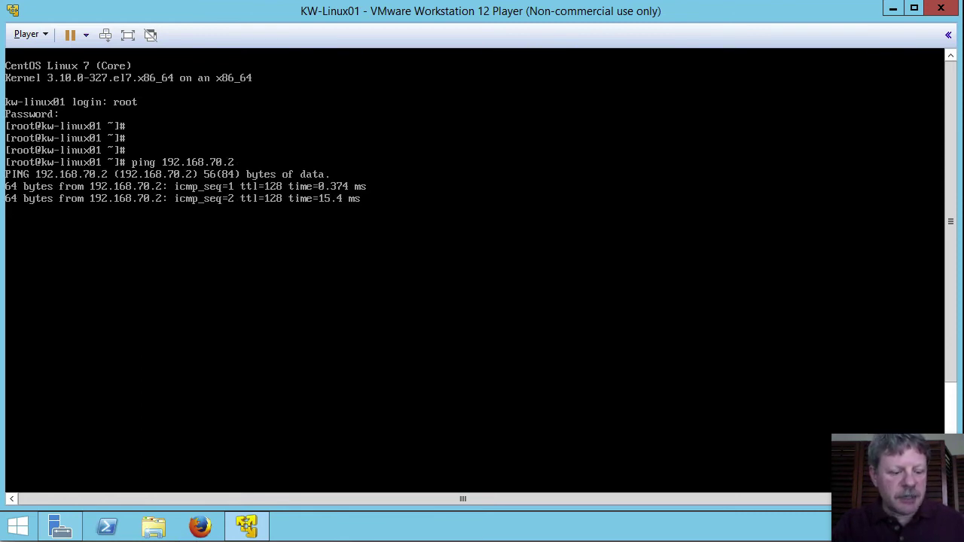
key(ctrl+c)
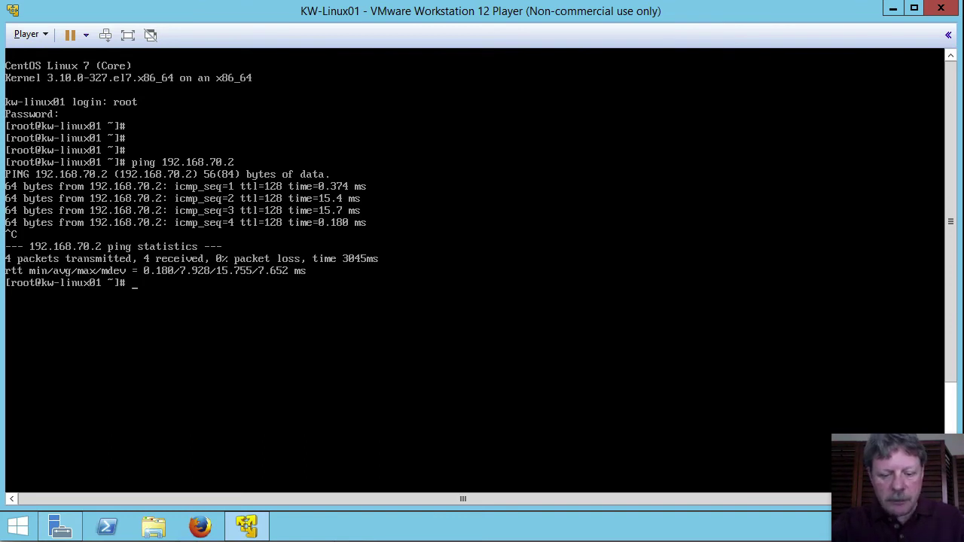
text(ping )
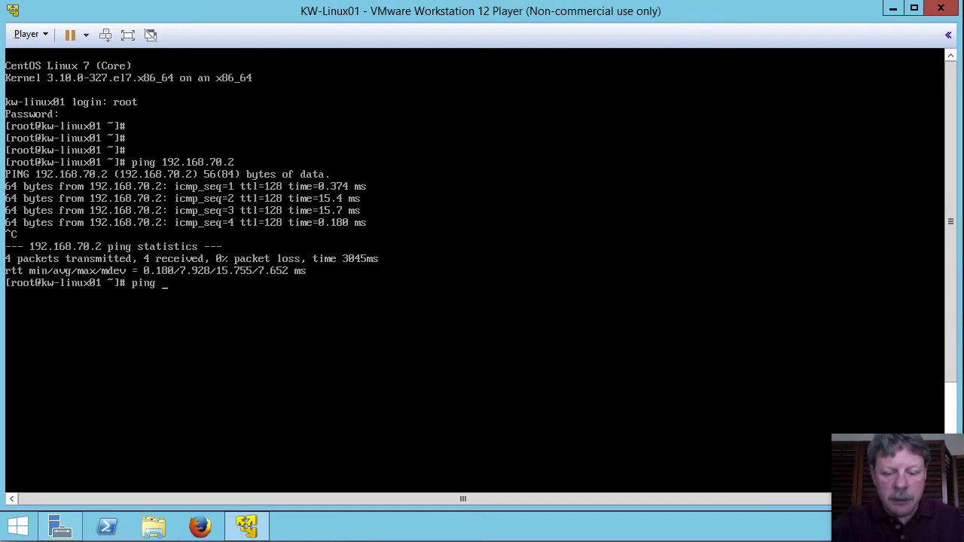
text(www.google.ca)
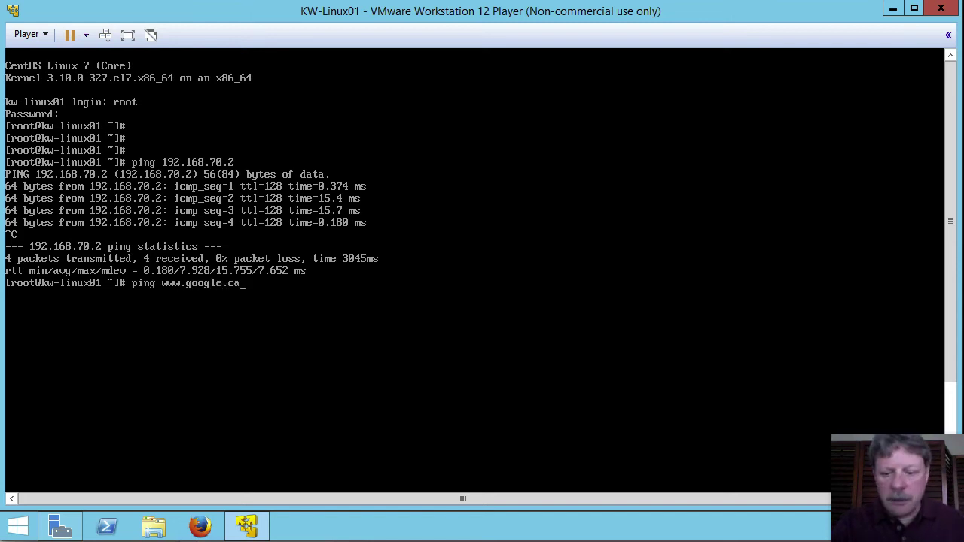
key(Return)
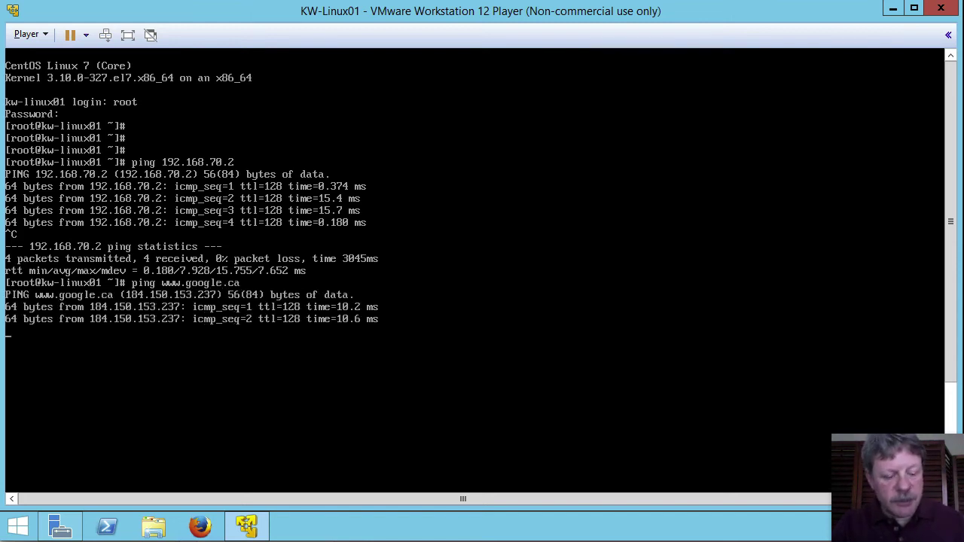
key(ctrl+c)
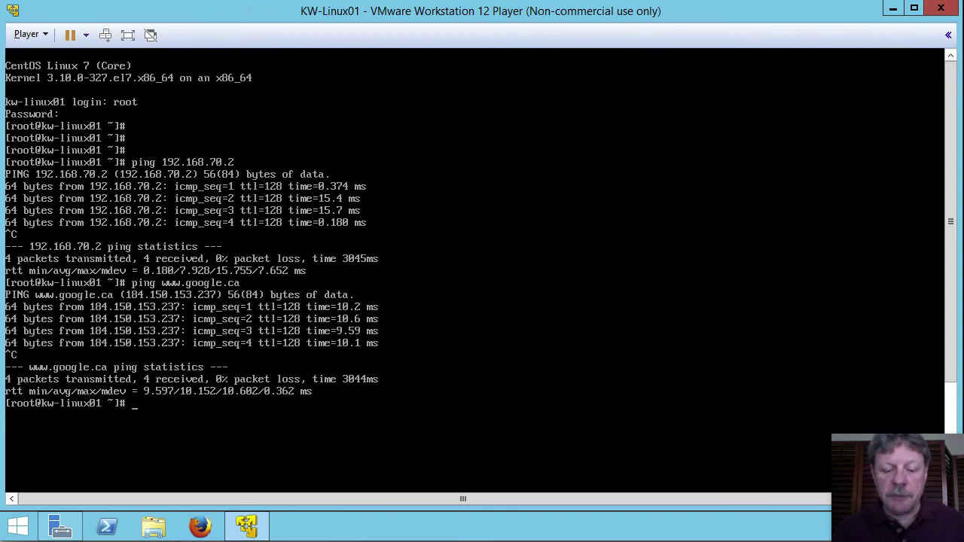
Run the yum install open-vm-tools command.
text(yum )
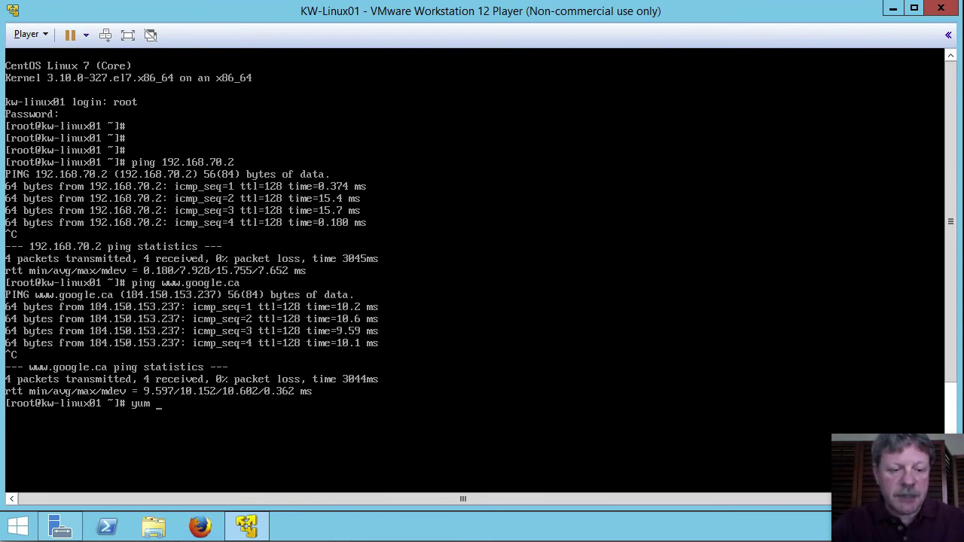
text(inst)
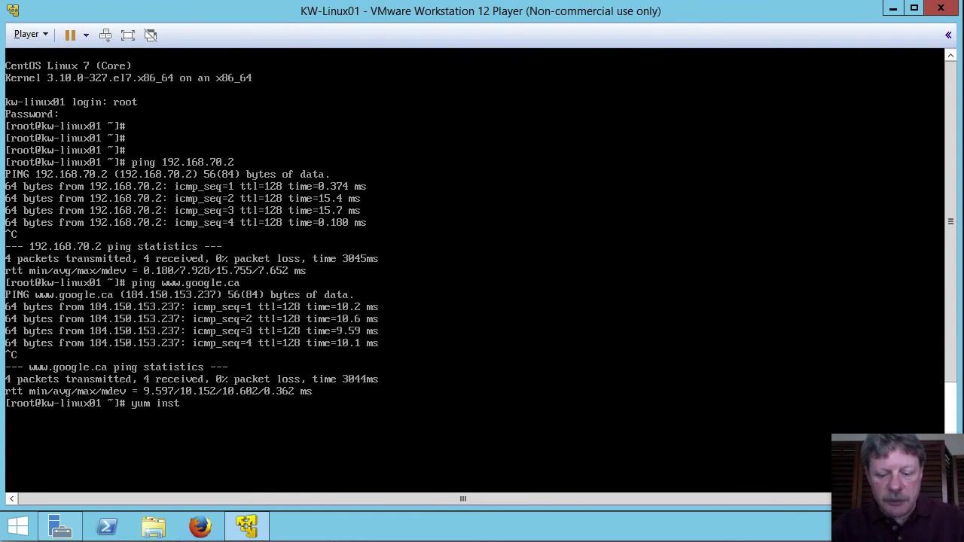
text(;)
key(BackSpace)
text(ll )
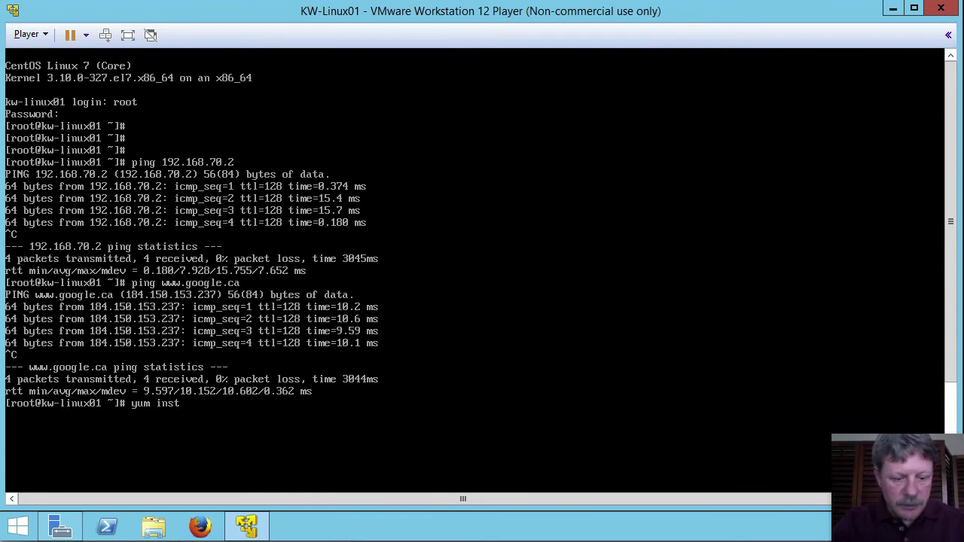
text(all)
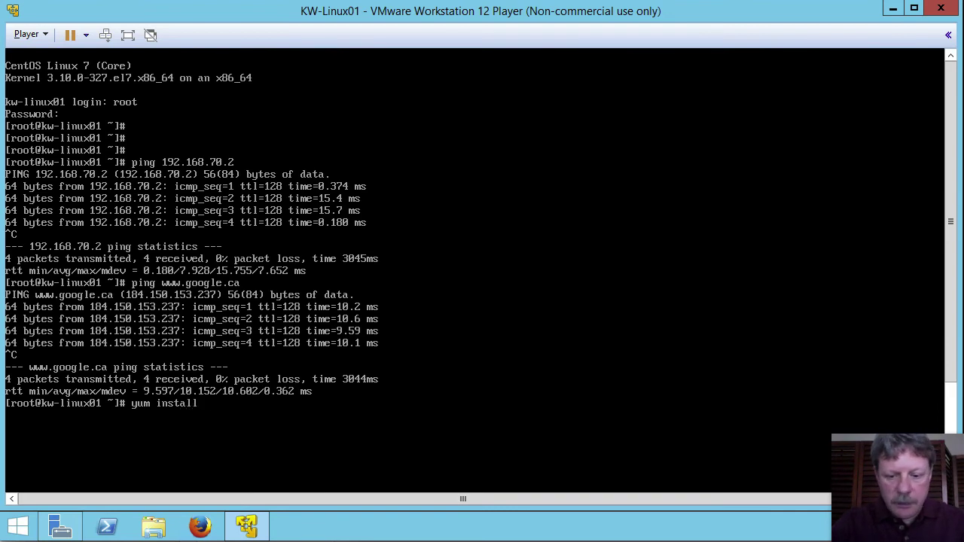
text(open-vm)
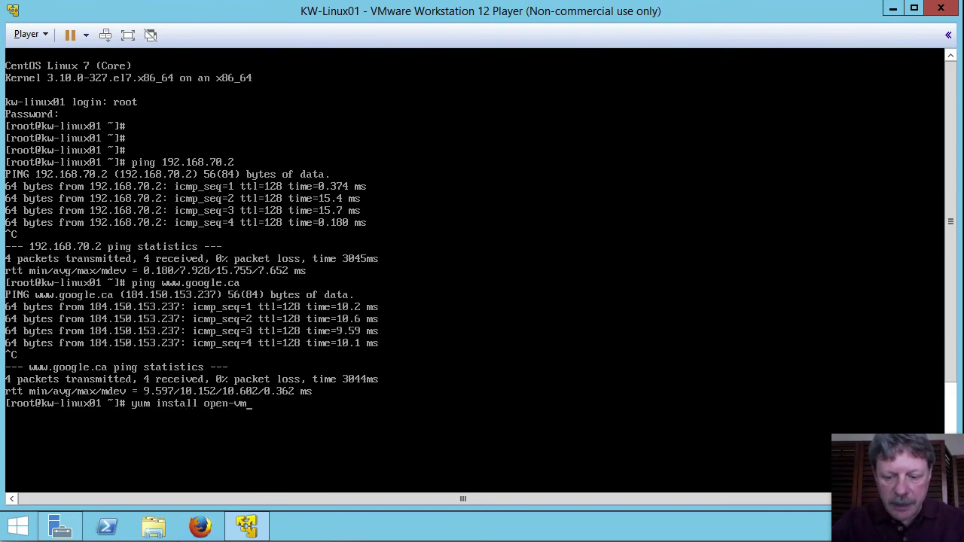
text(-tools)
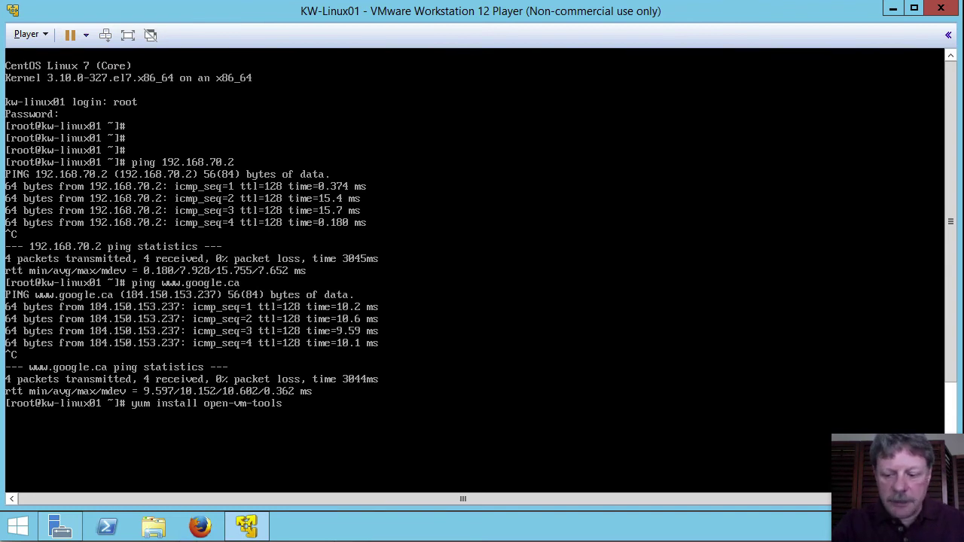
key(Return)
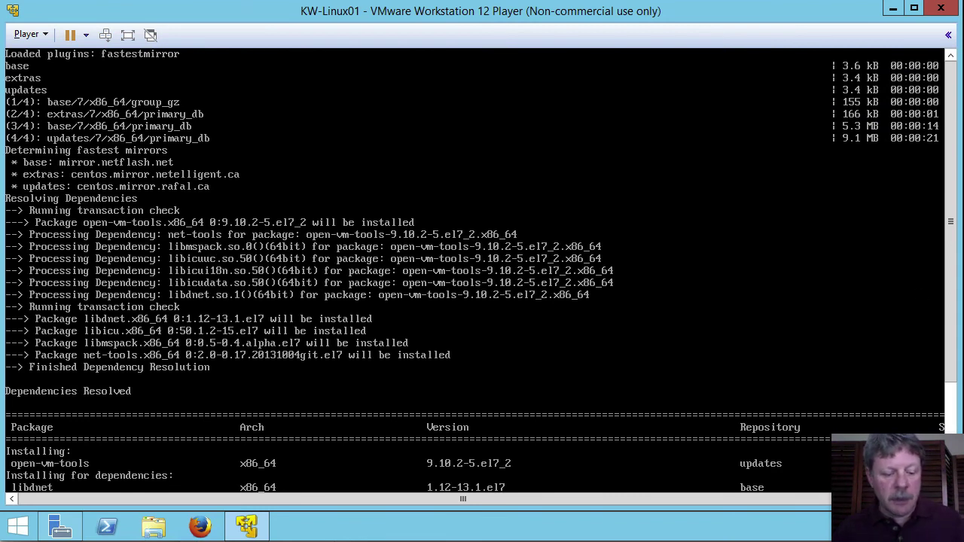
Answer y to install open-vm-tools with dependencies and to import the CentOS 7 GPG key.
click(955, 414)
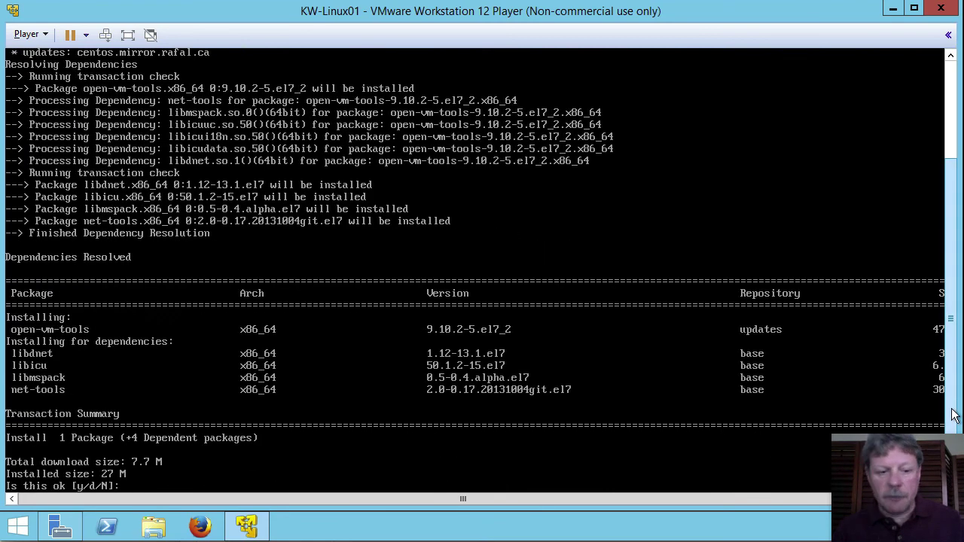
click(815, 463)
key(Pause)
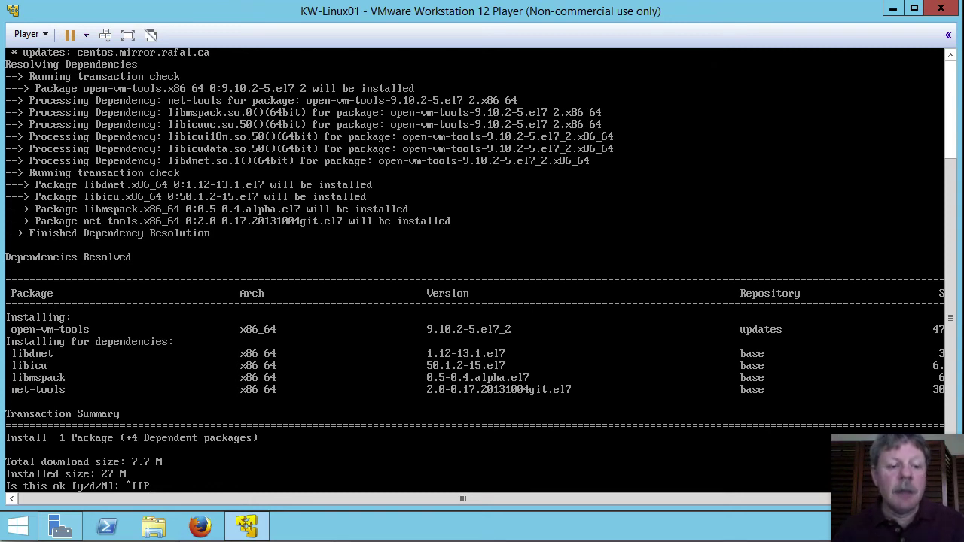
key(BackSpace)
key(BackSpace)
key(BackSpace)
key(BackSpace)
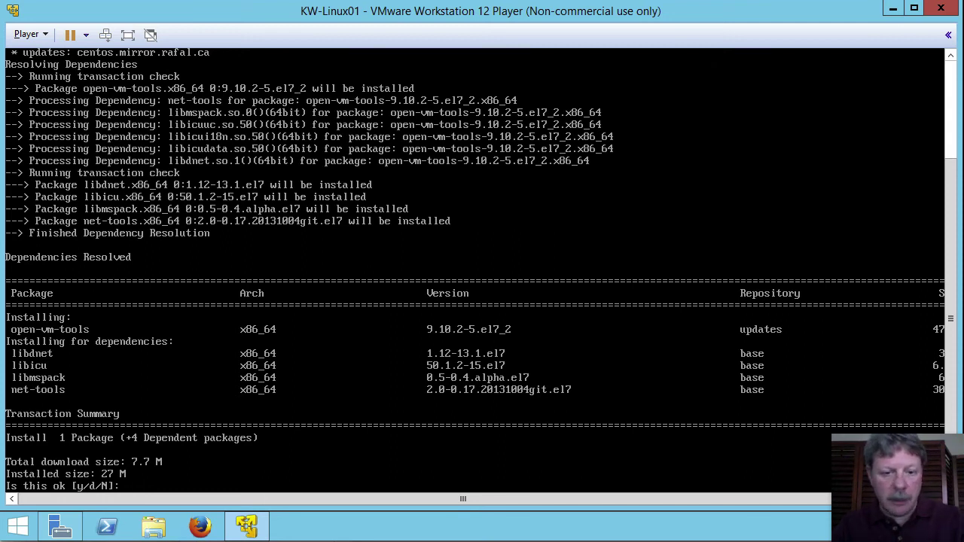
text(y)
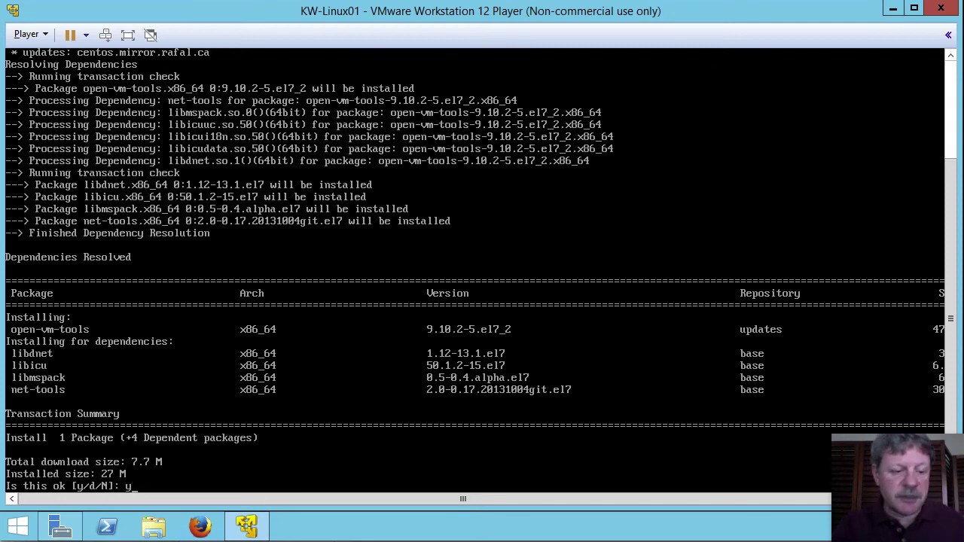
key(Return)
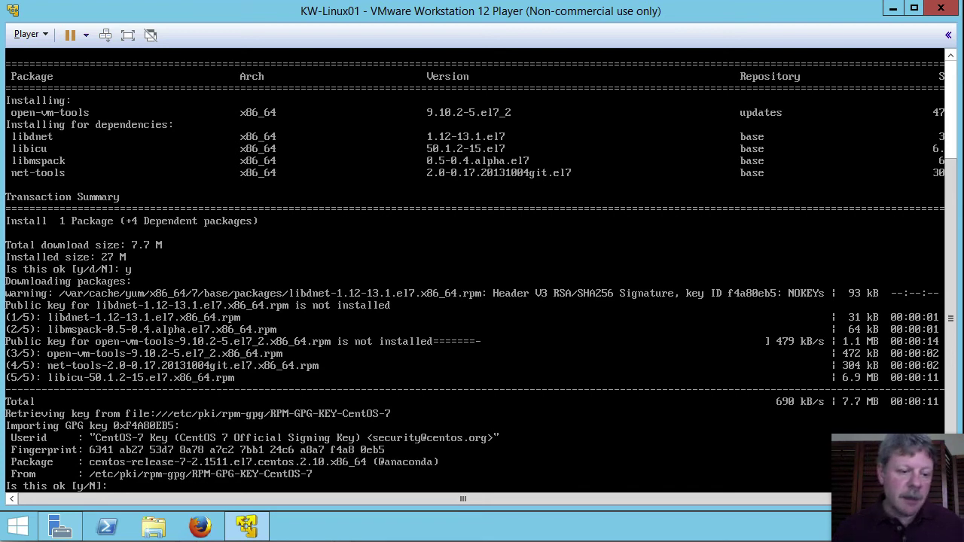
text(y)
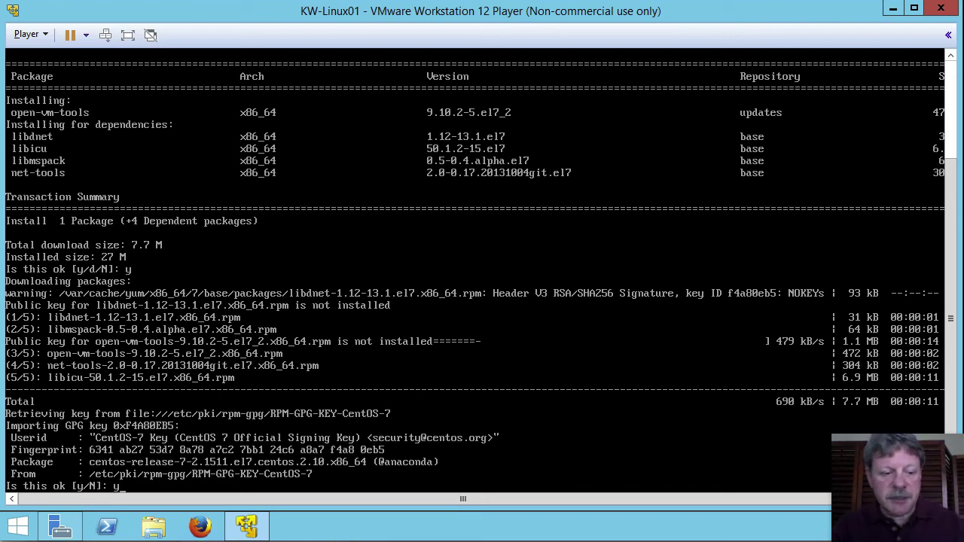
key(Return)
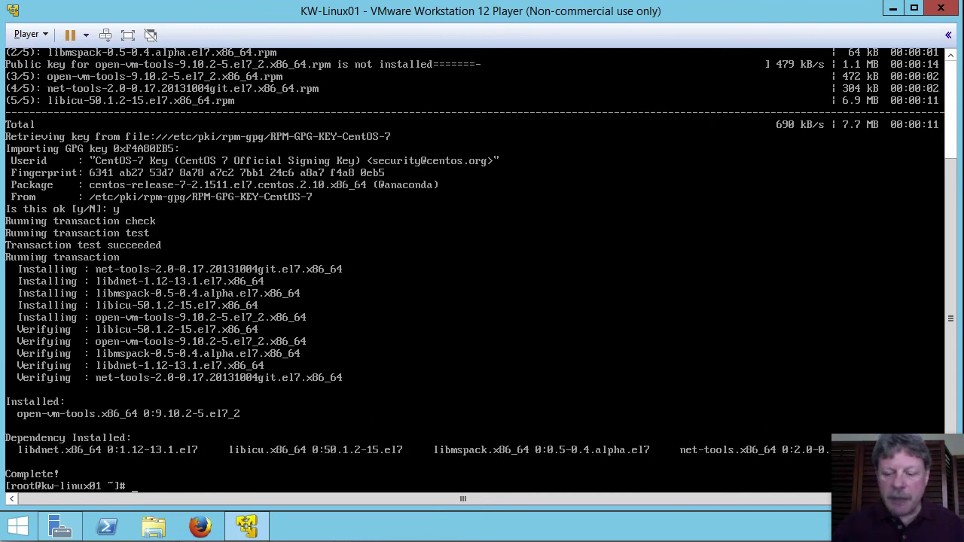
Run a full yum update and confirm it, installing kernel 3.10.0-327.36.3.el7 and upgrading 86 packages.
key(Return)
key(Return)
key(Return)
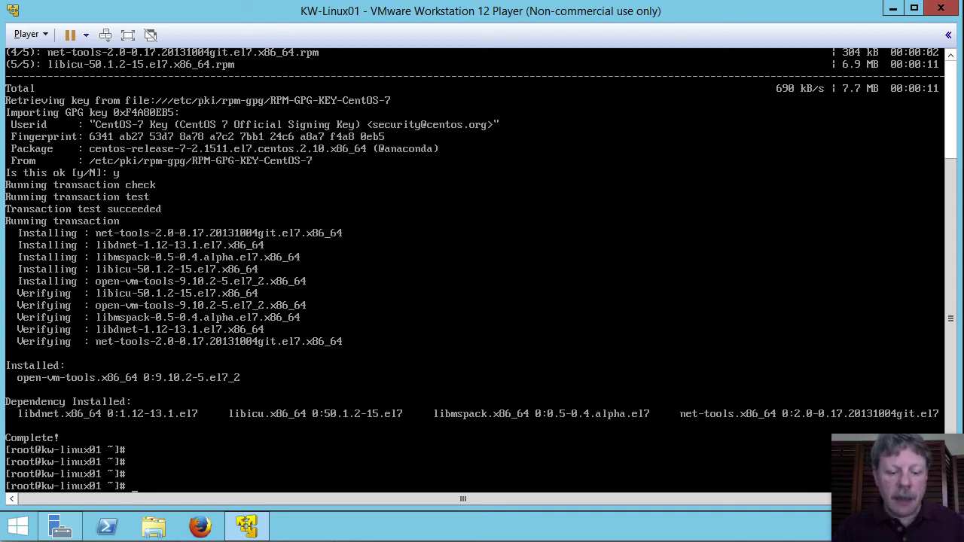
text(m )
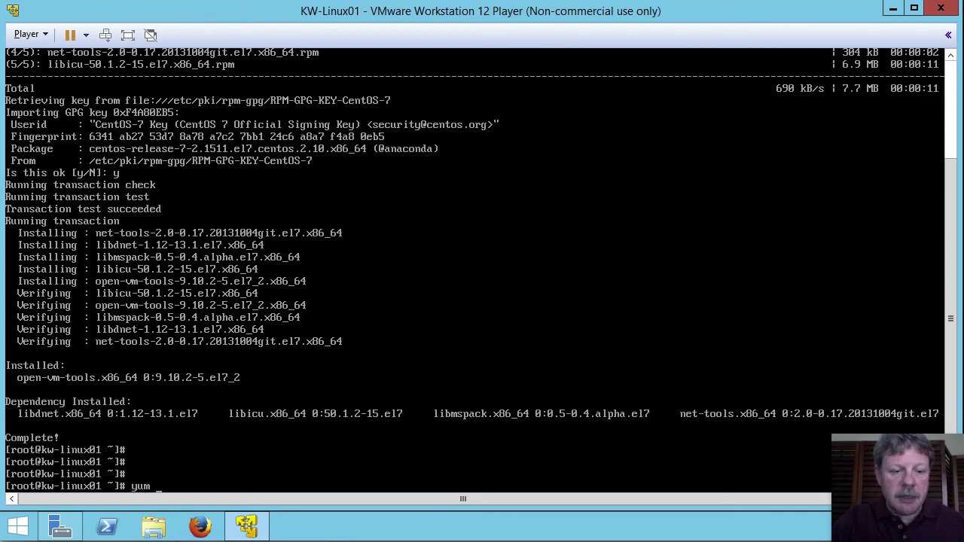
text(update)
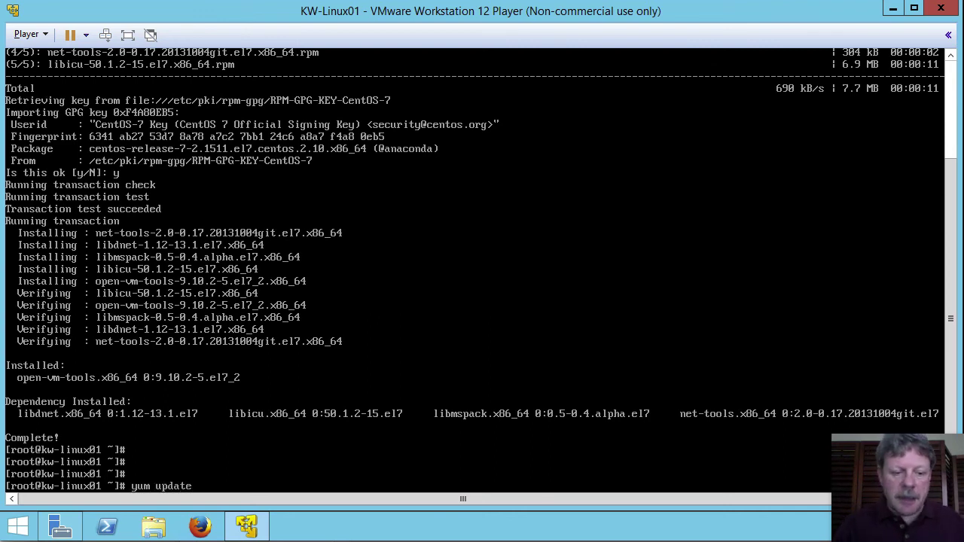
key(Return)
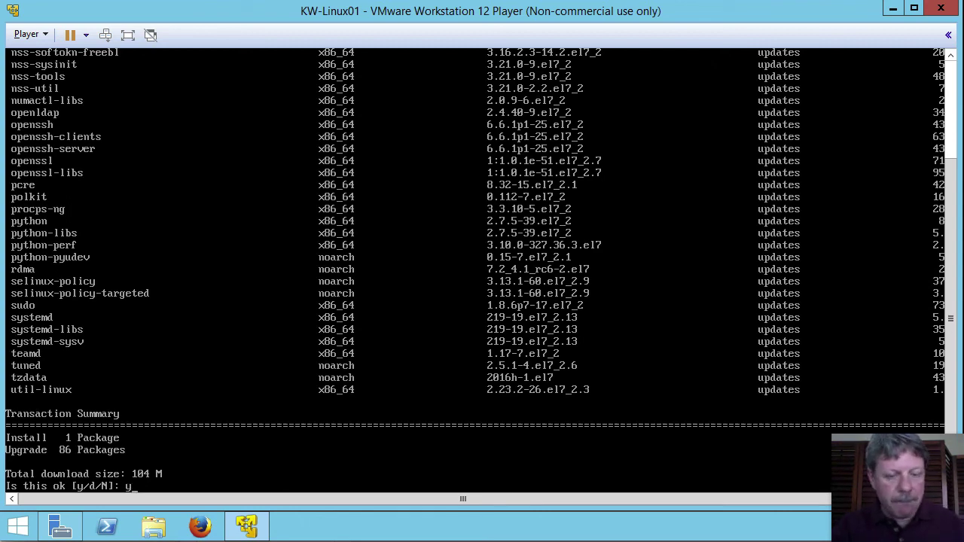
key(Return)
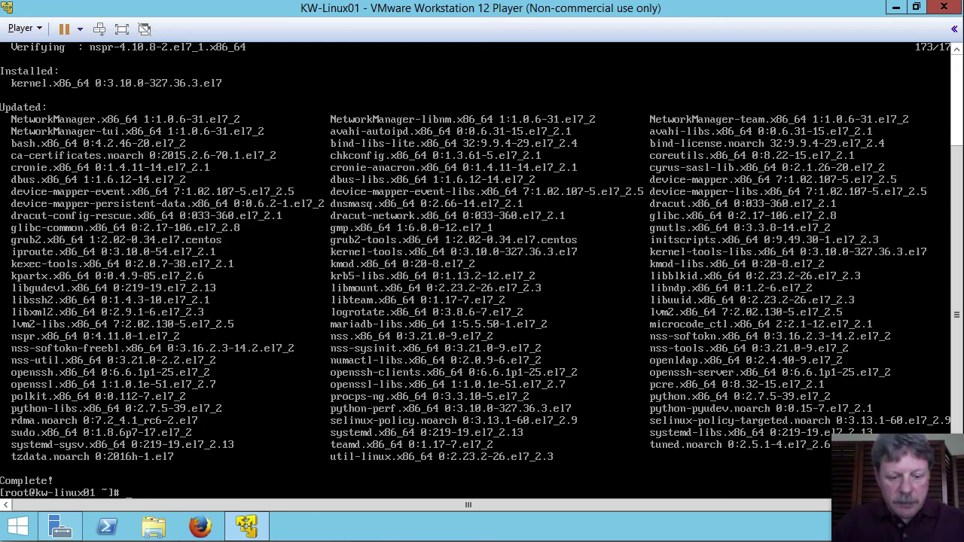
Reboot the guest immediately with shutdown -r now.
text(shutdown)
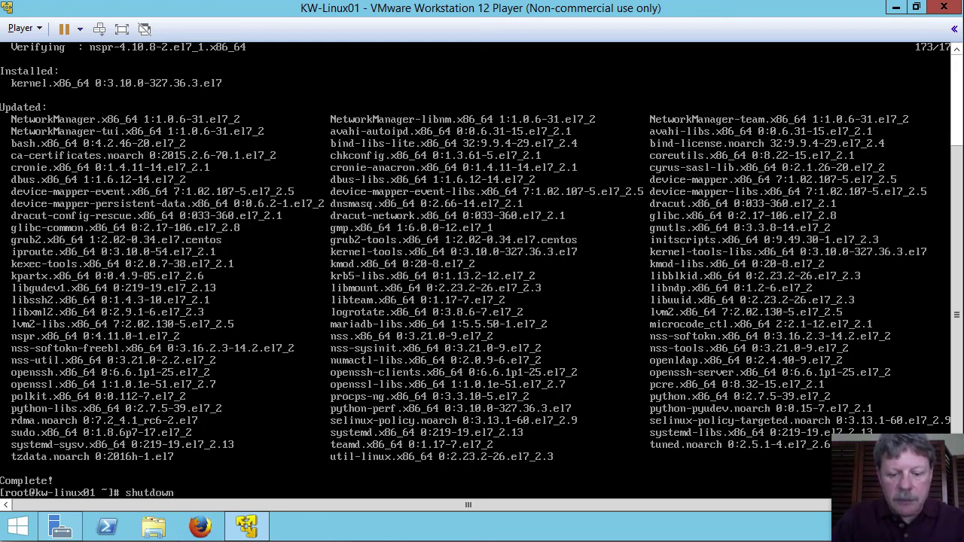
text( -r)
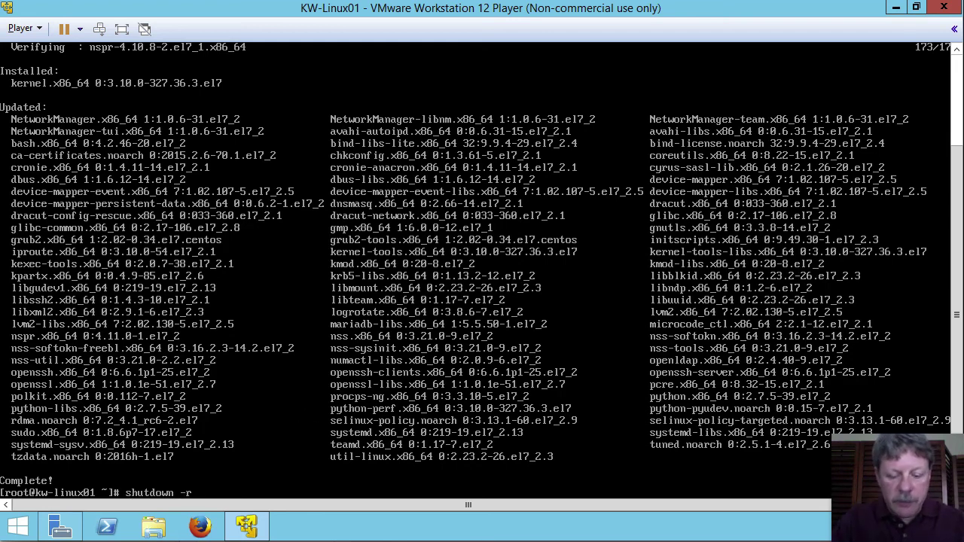
text( now)
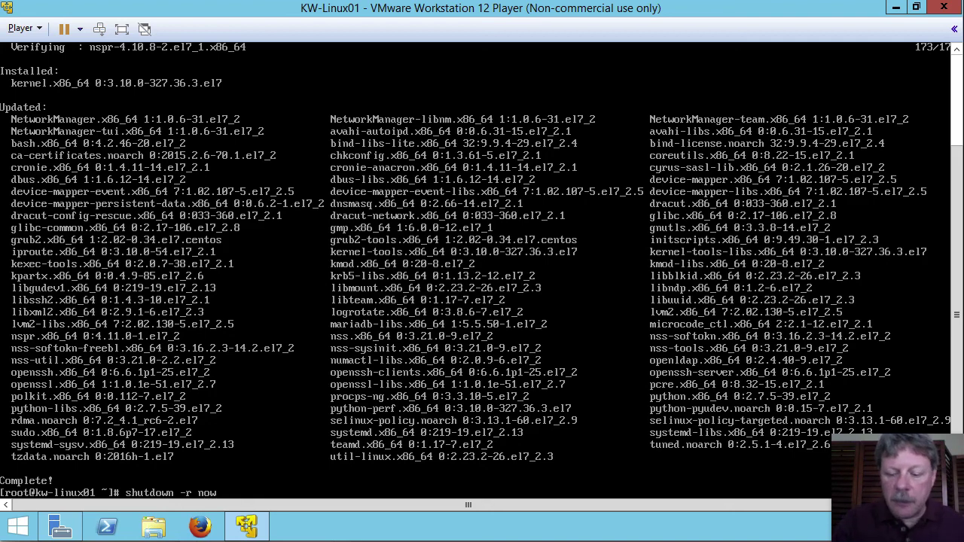
key(Return)
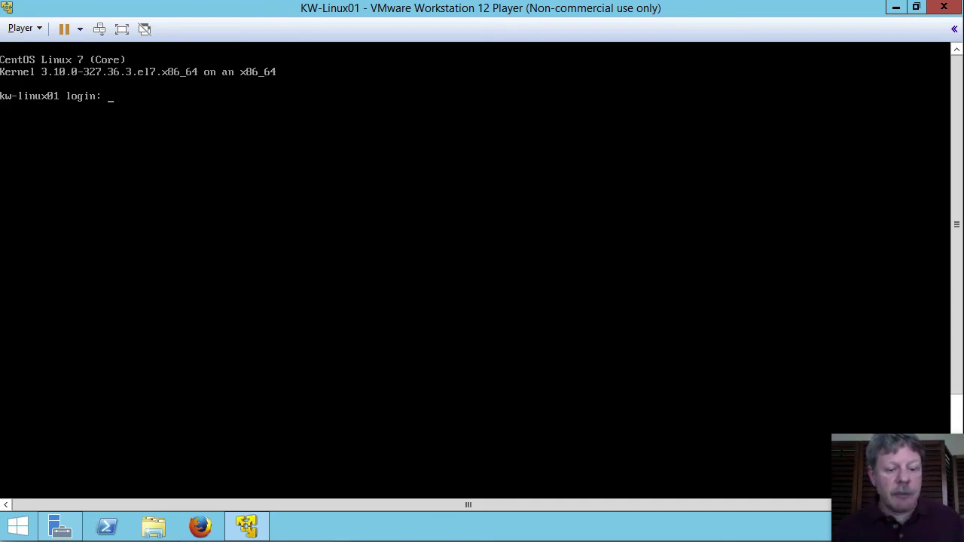
Log back in as root with the root password and halt the guest with shutdown -h now.
text(root)
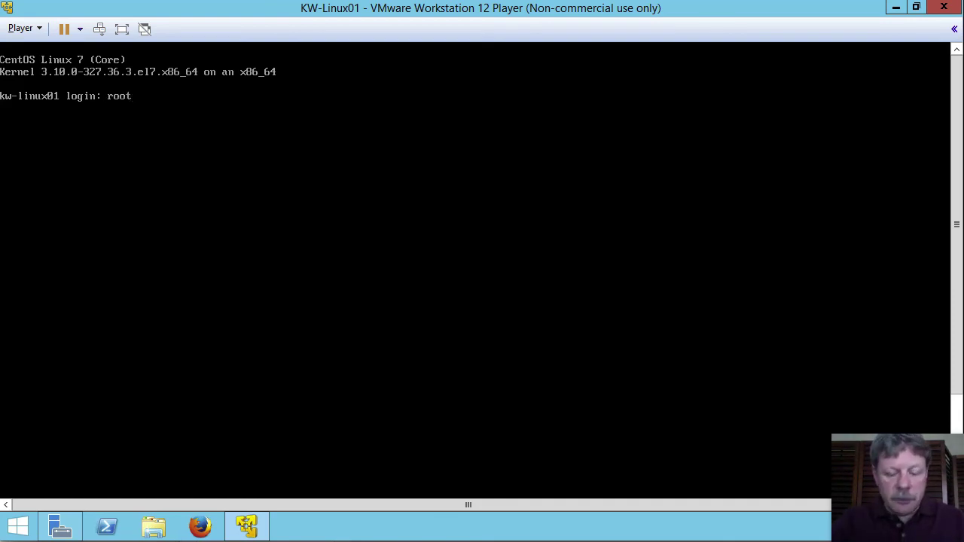
key(Return)
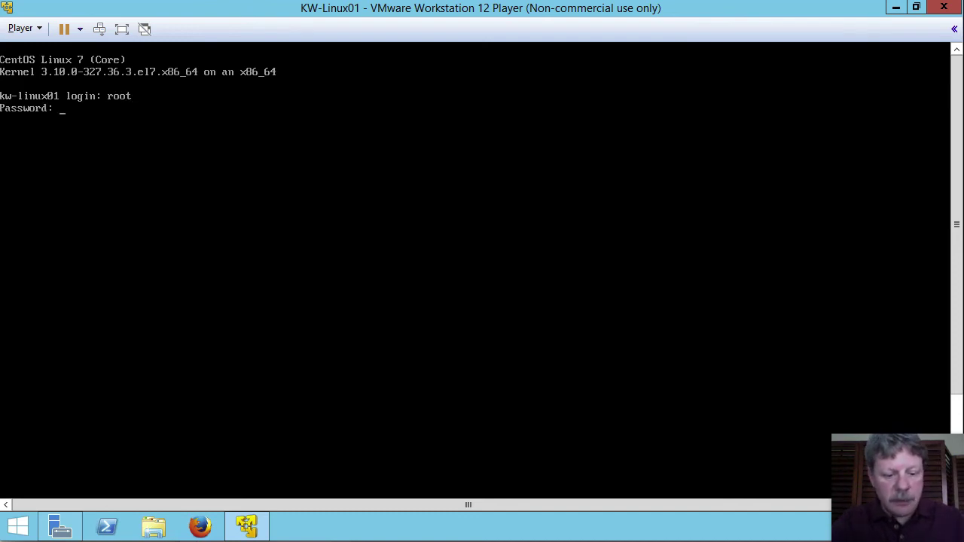
key(Return)
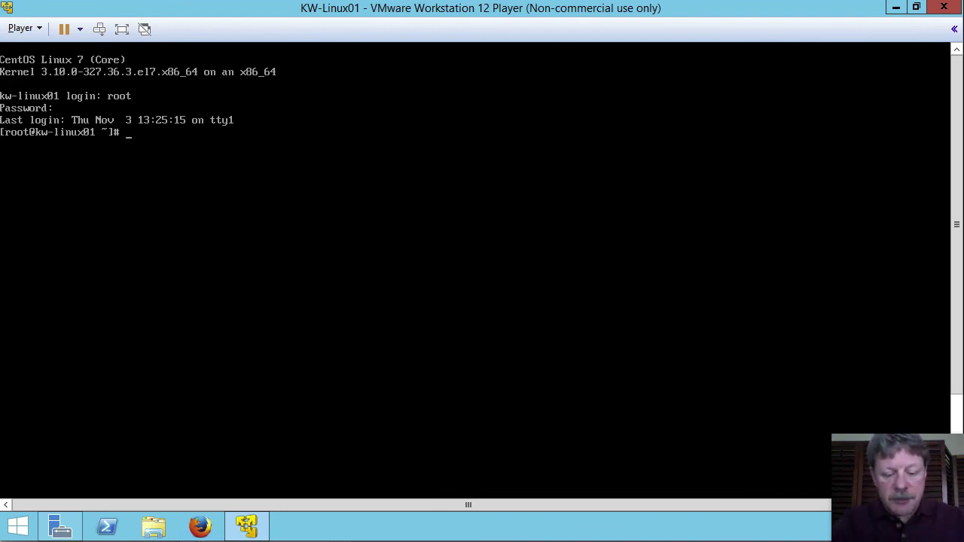
text(shutdown )
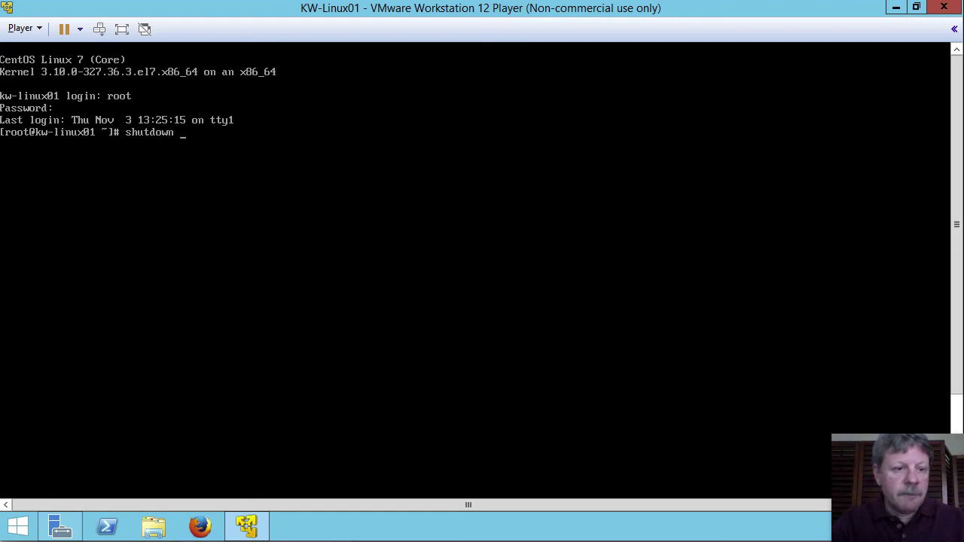
text(-)
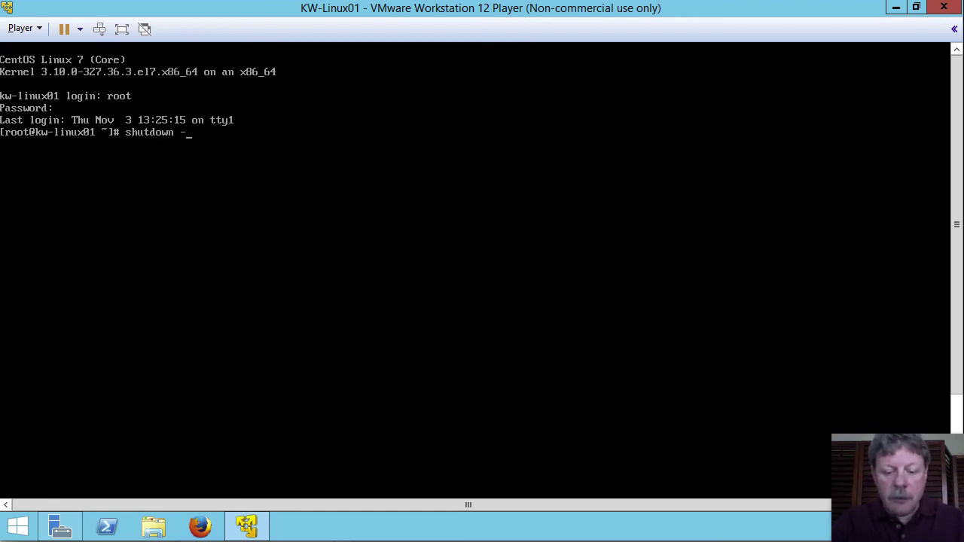
text(h n)
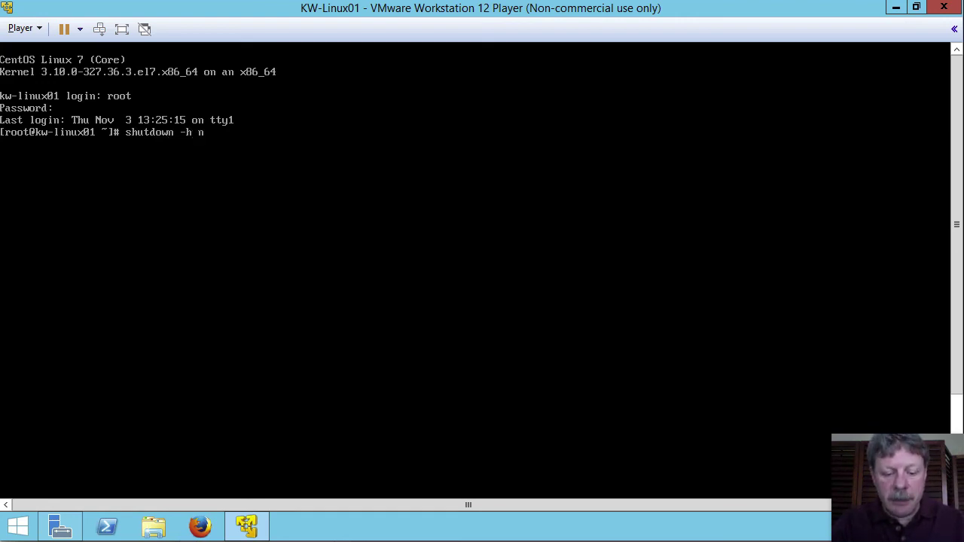
text(ow)
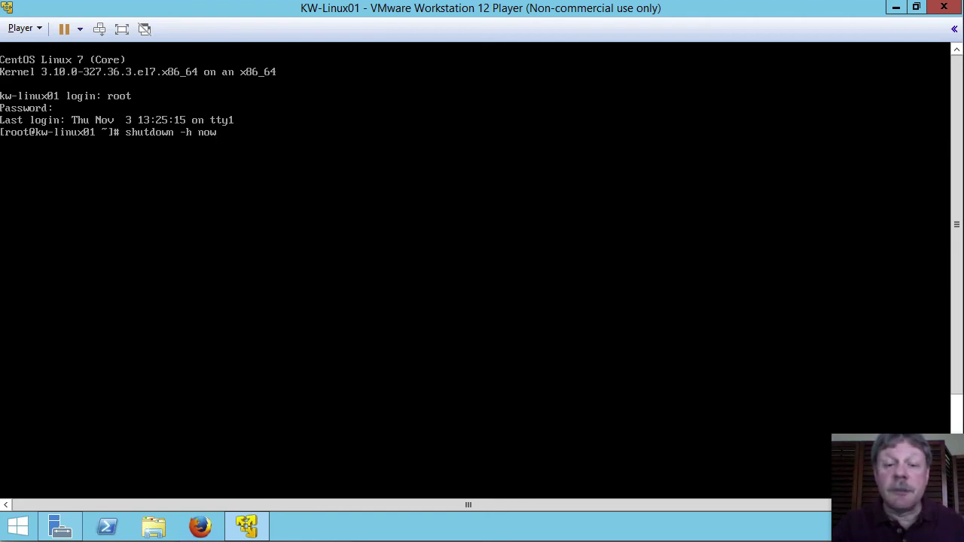
key(Return)
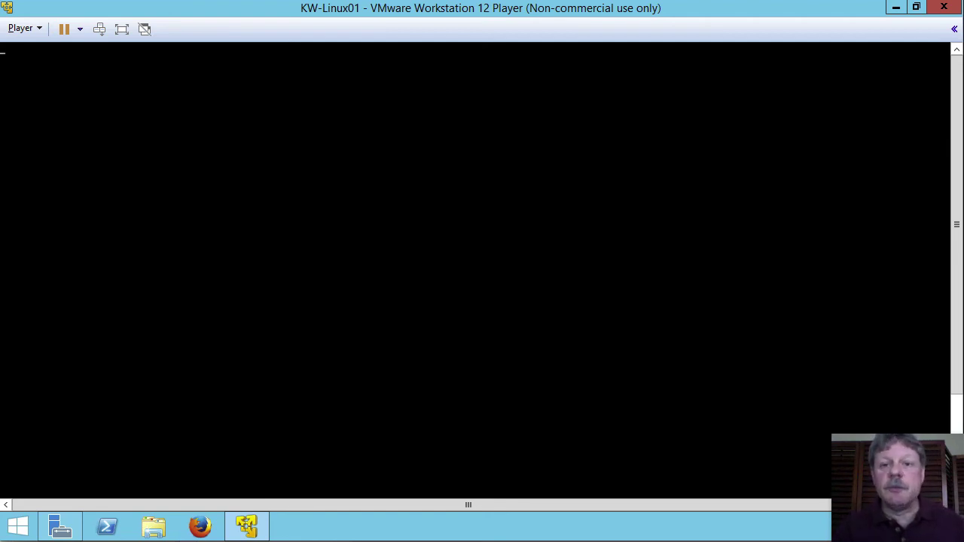